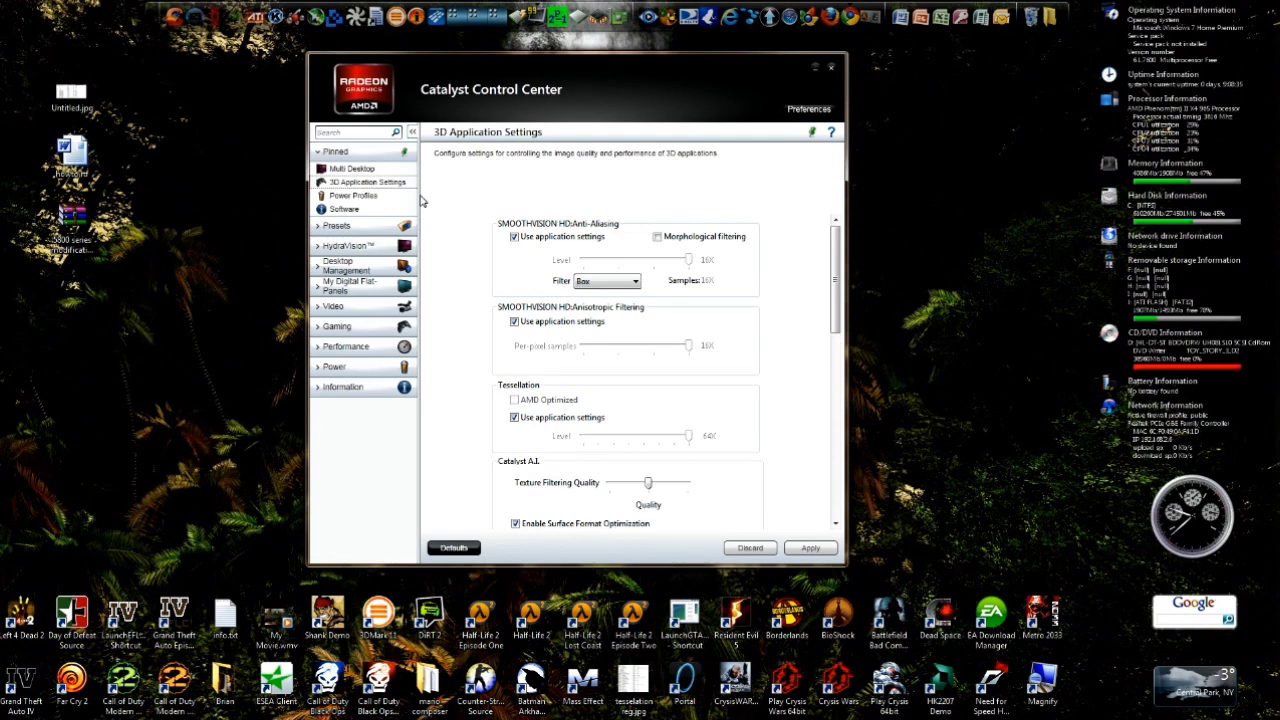
# - Show the graphics software information and copy the 2D Driver File Path entry
pyautogui.click(366, 209)
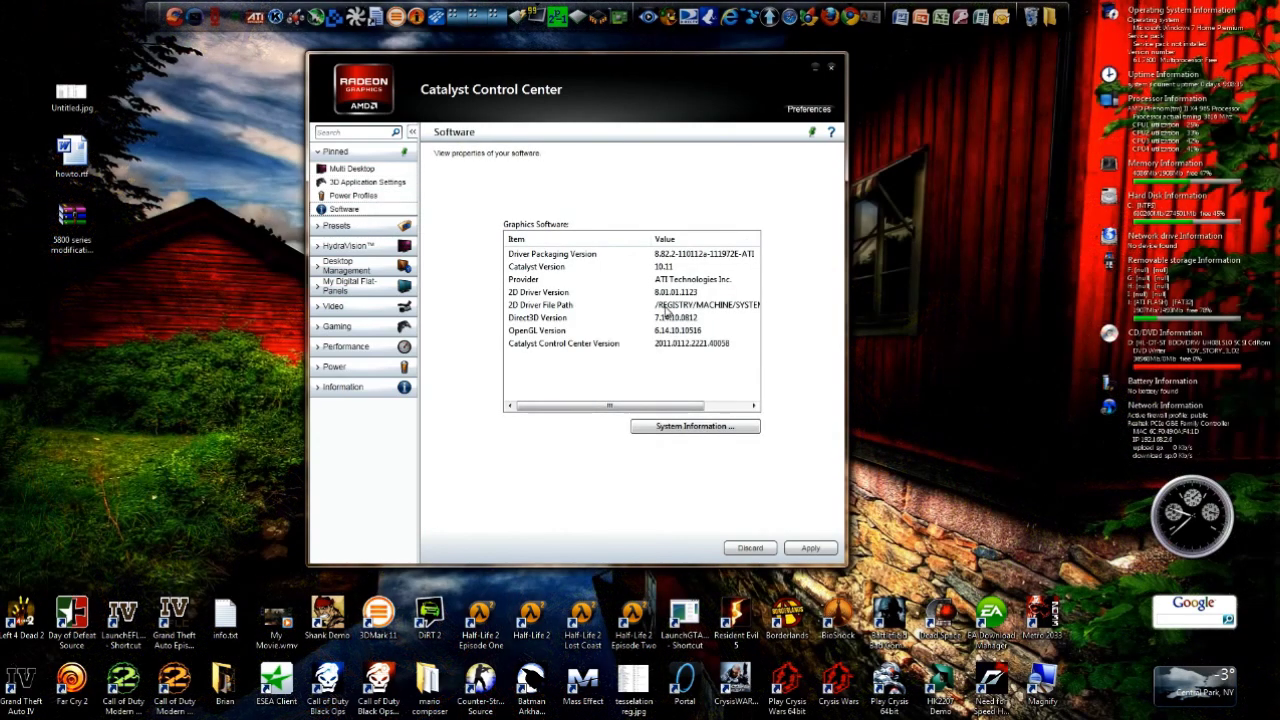
pyautogui.click(664, 305)
pyautogui.moveTo(600, 410); pyautogui.dragTo(673, 404)
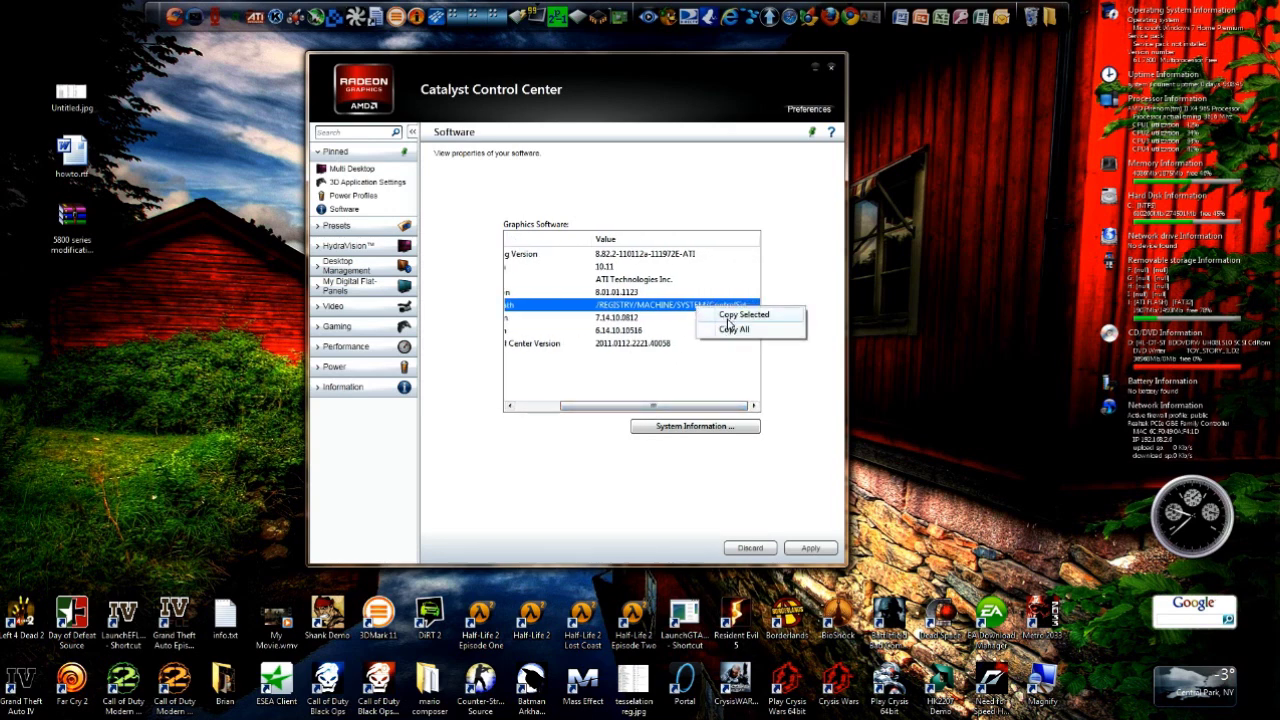
# - Open Notepad and paste the copied driver file path into a blank document
pyautogui.click(14, 710)
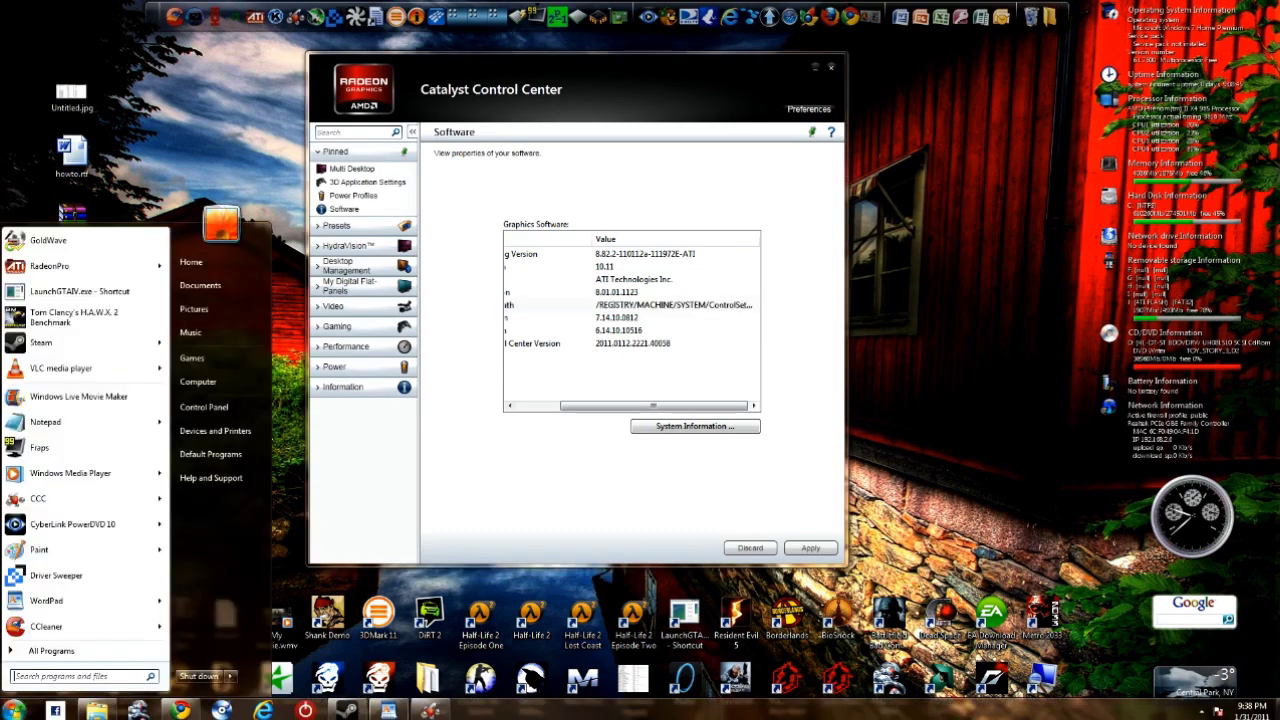
pyautogui.write('notepad')
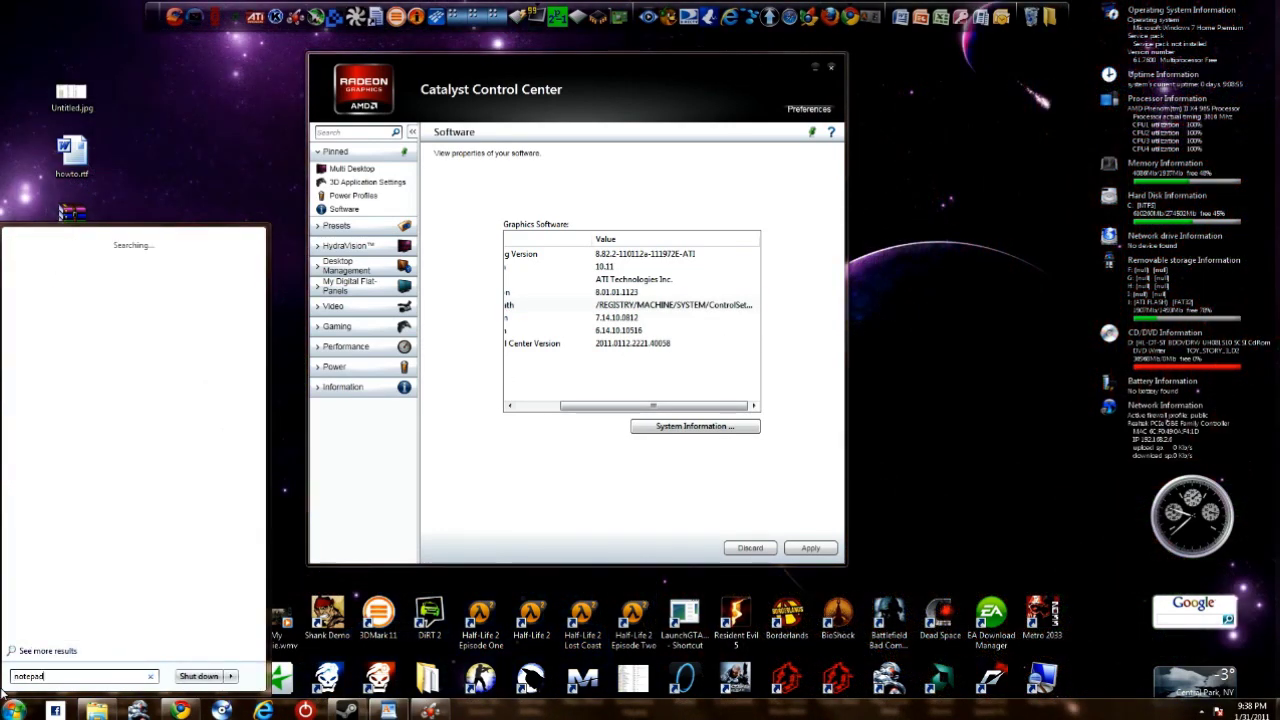
pyautogui.press('Return')
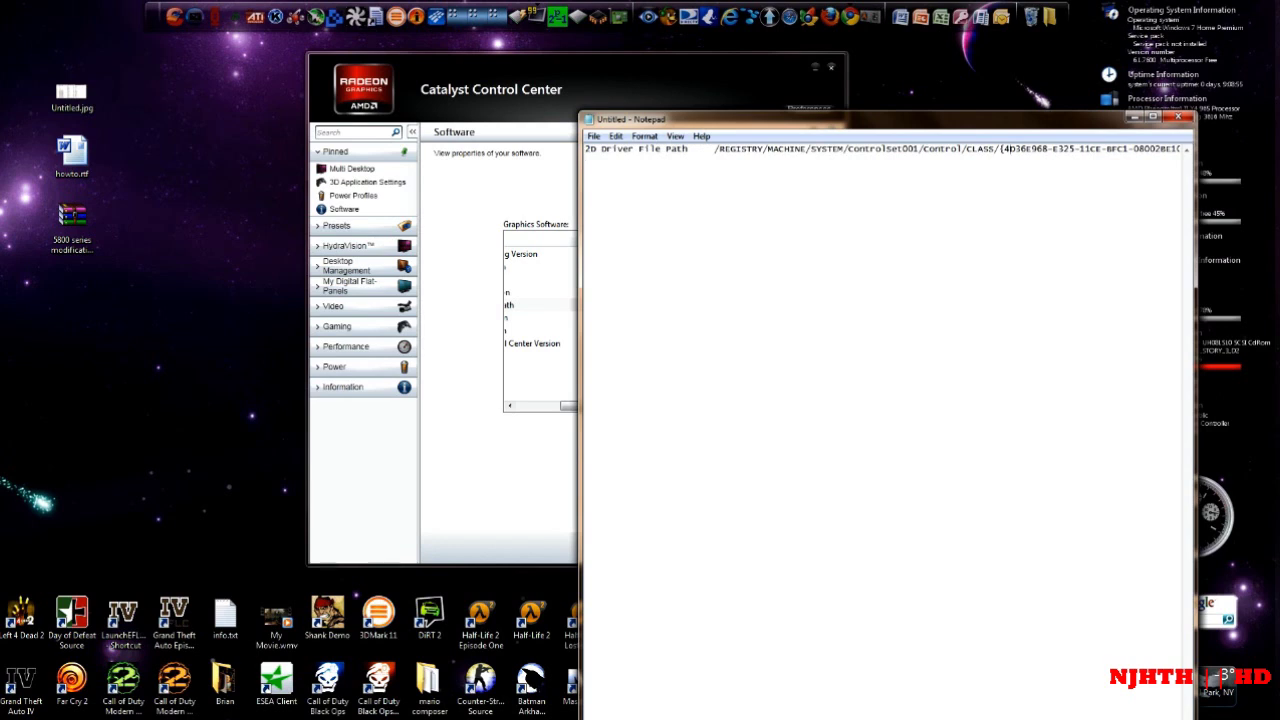
# - Highlight the last digit of the pasted driver path, view it with the screen magnifier, and minimise Notepad
pyautogui.moveTo(714, 148); pyautogui.dragTo(751, 148)
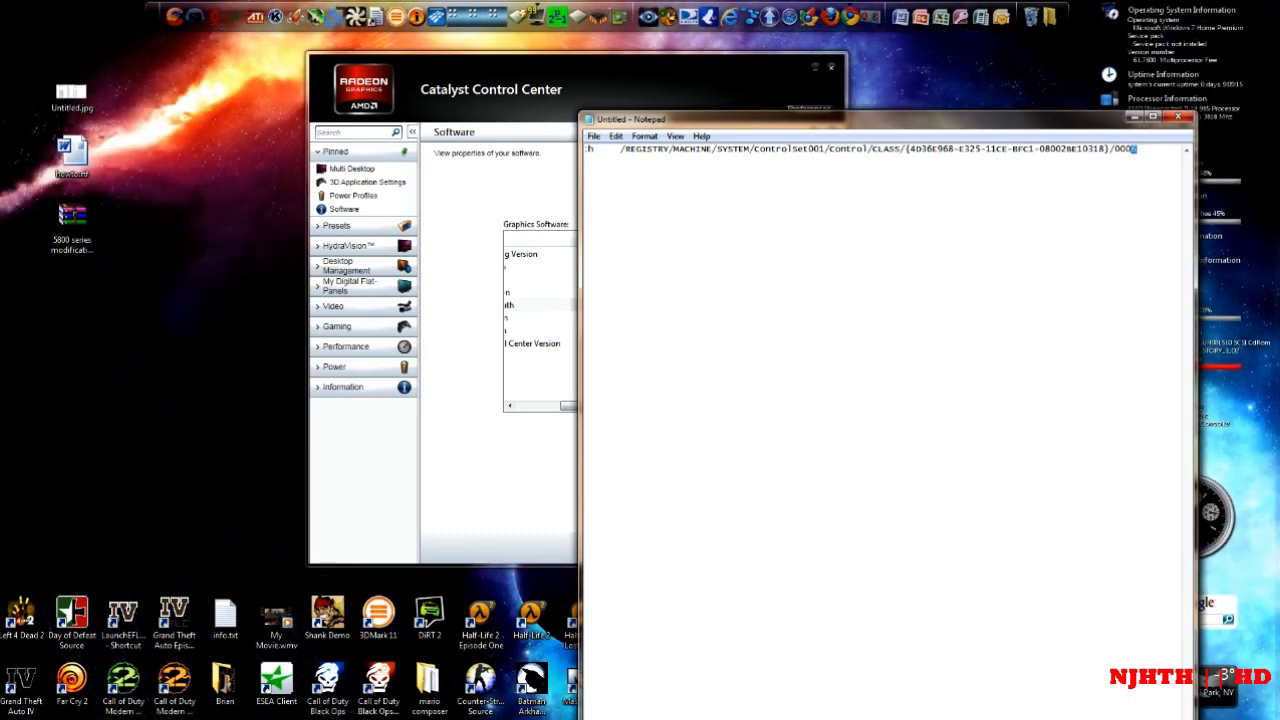
pyautogui.moveTo(1016, 105); pyautogui.dragTo(660, 94)
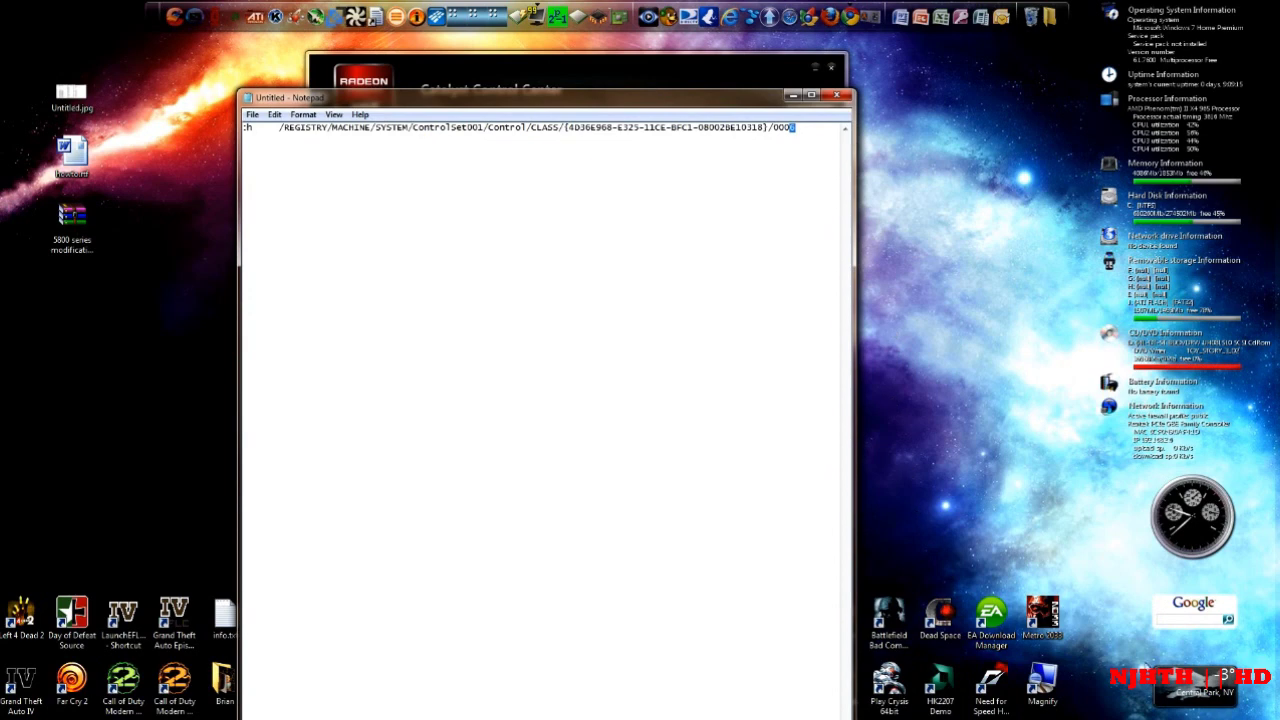
pyautogui.doubleClick(1055, 680)
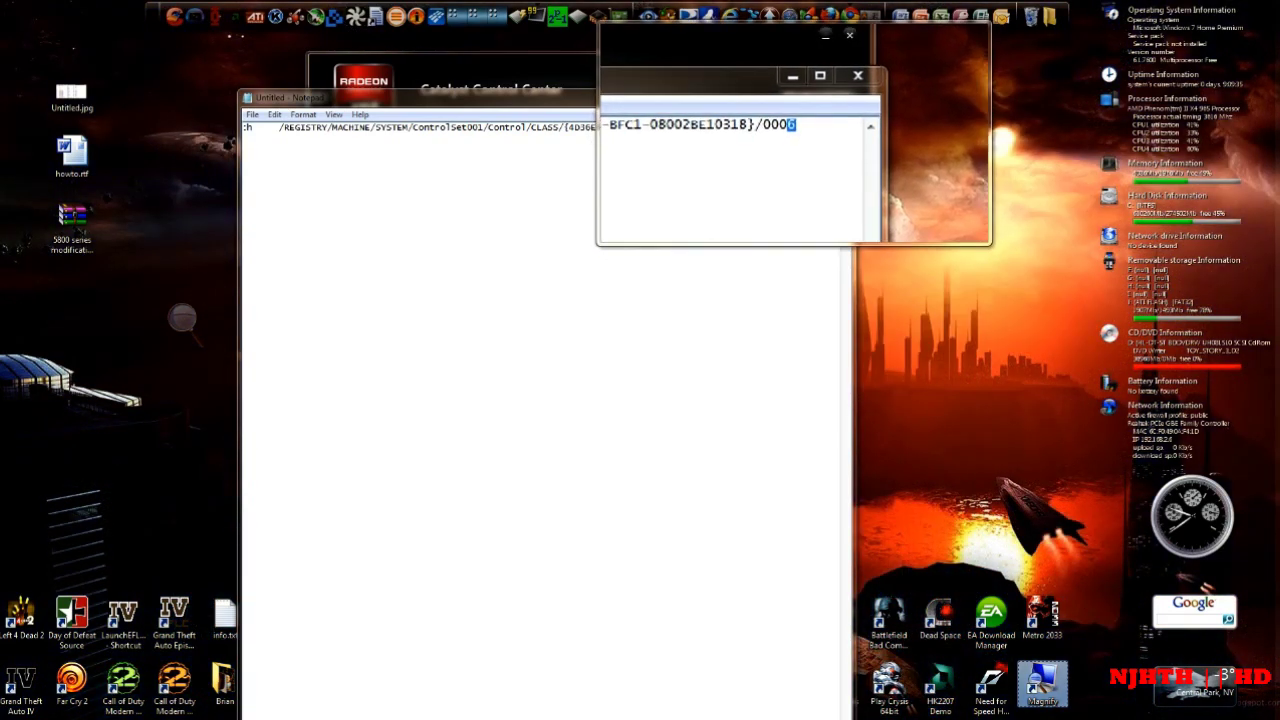
pyautogui.click(792, 98)
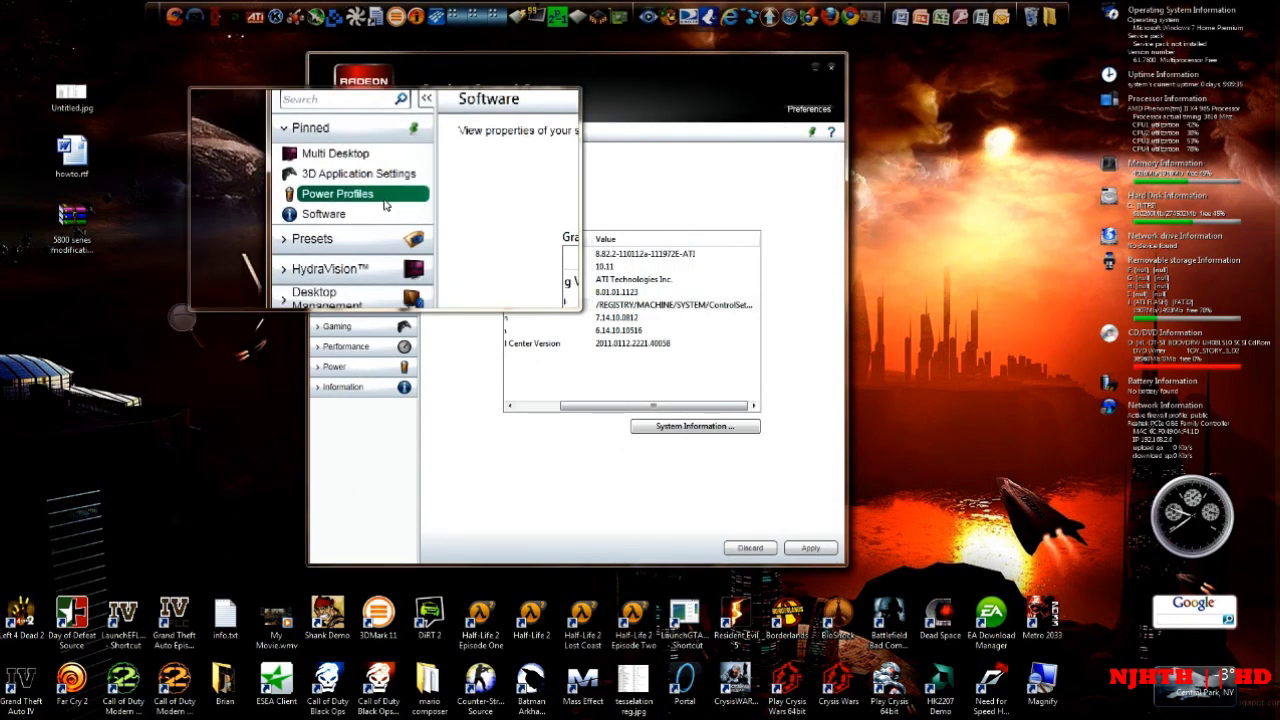
# - Open the 3D Application Settings page and look through its anti-aliasing, tessellation and Catalyst A.I. options
pyautogui.click(385, 188)
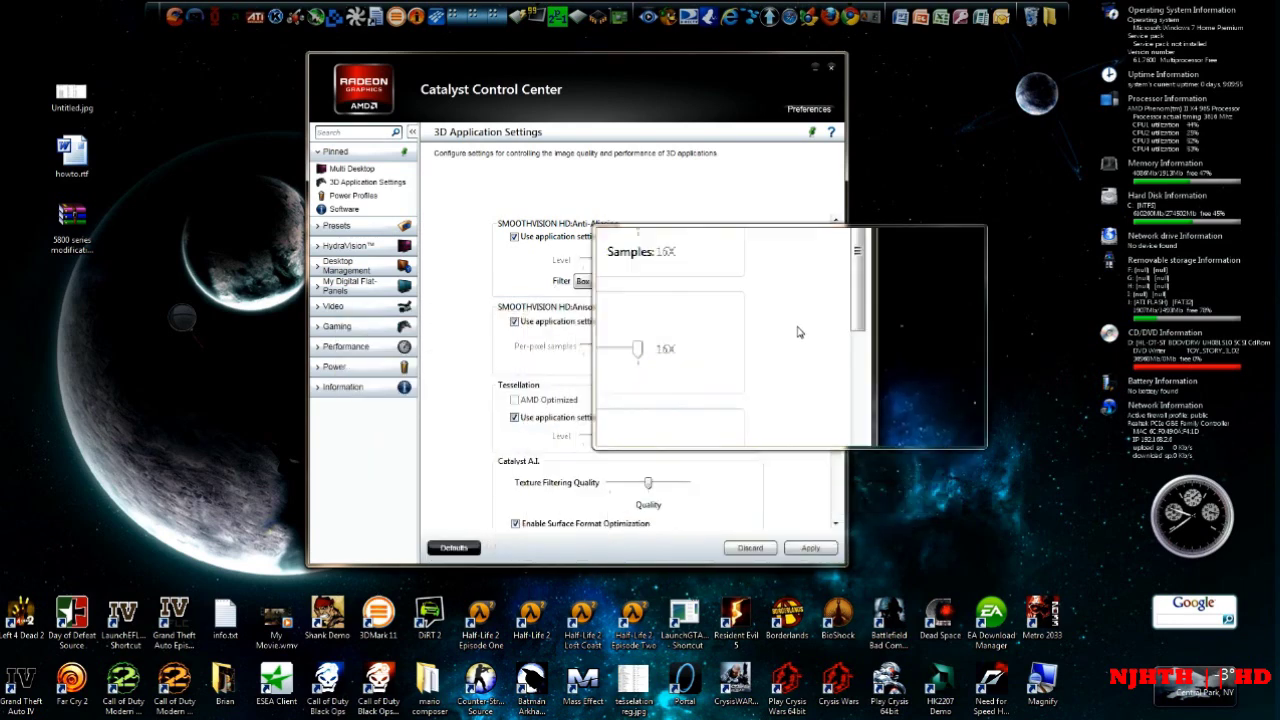
pyautogui.scroll(-2, 740, 320)
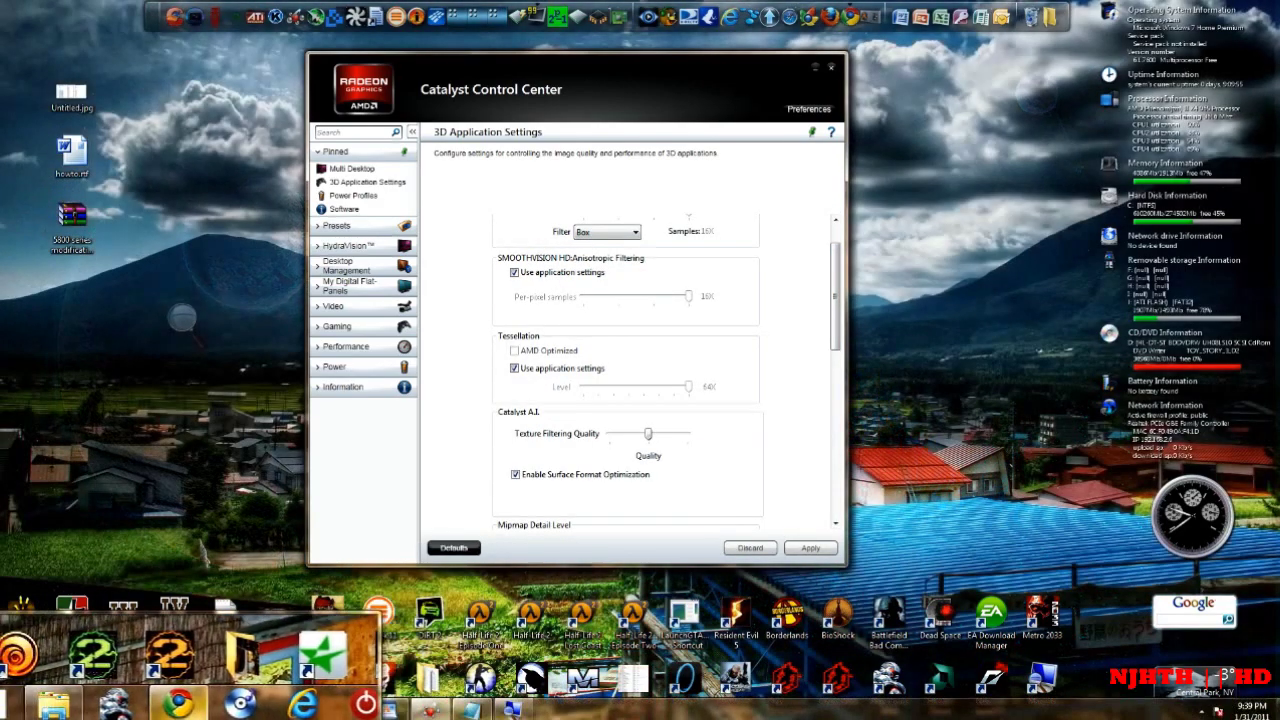
pyautogui.moveTo(293, 705)
pyautogui.moveTo(350, 710)
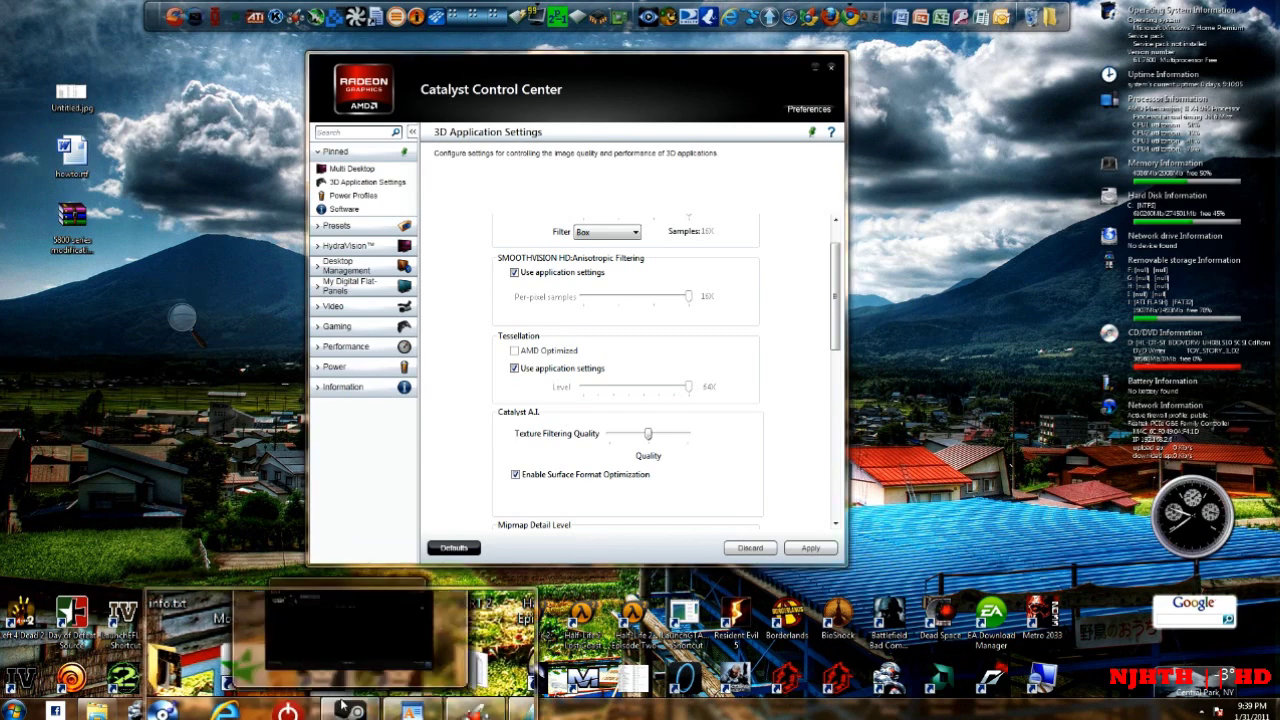
pyautogui.click(341, 668)
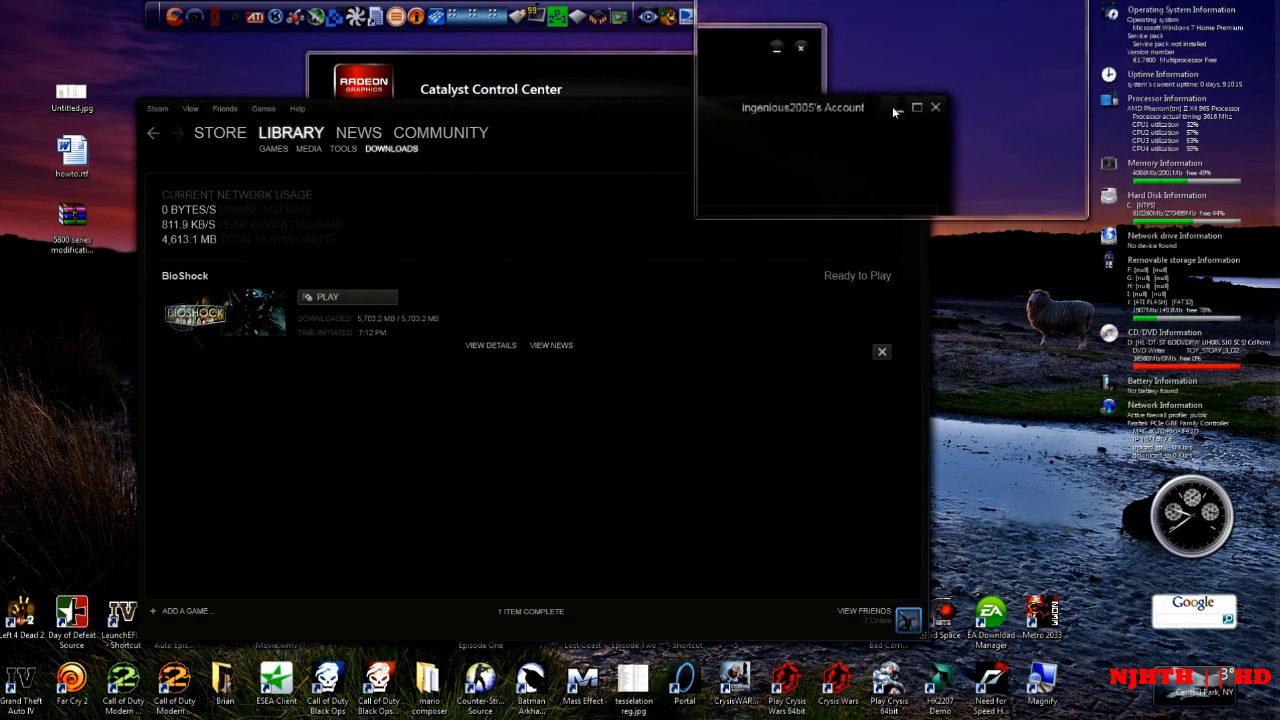
pyautogui.click(892, 106)
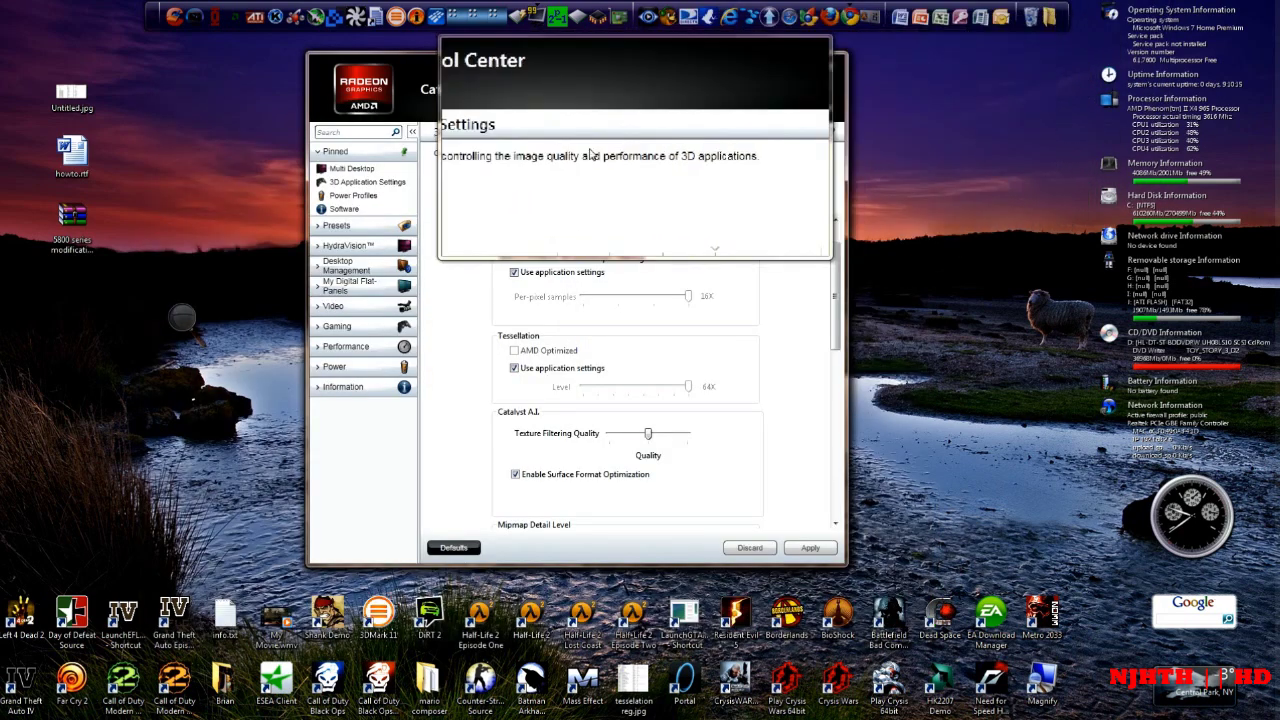
# - View the Power Profiles page and close the Catalyst Control Center
pyautogui.click(346, 199)
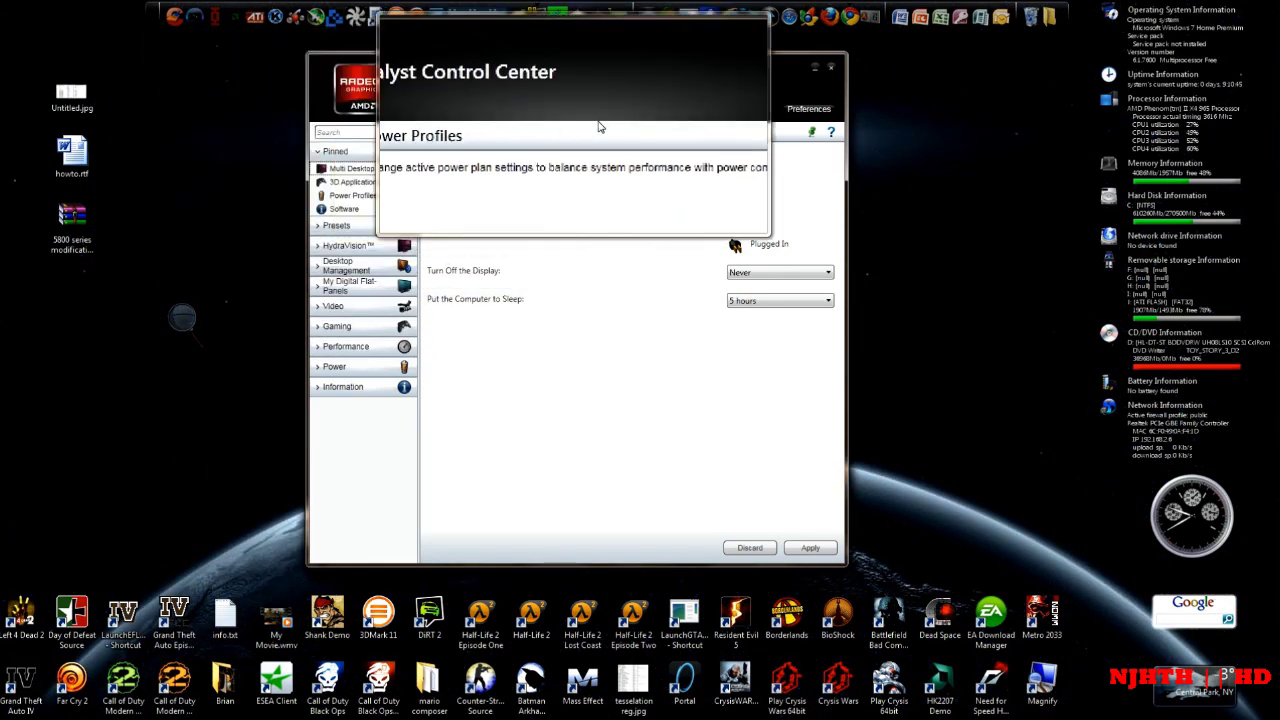
pyautogui.click(833, 65)
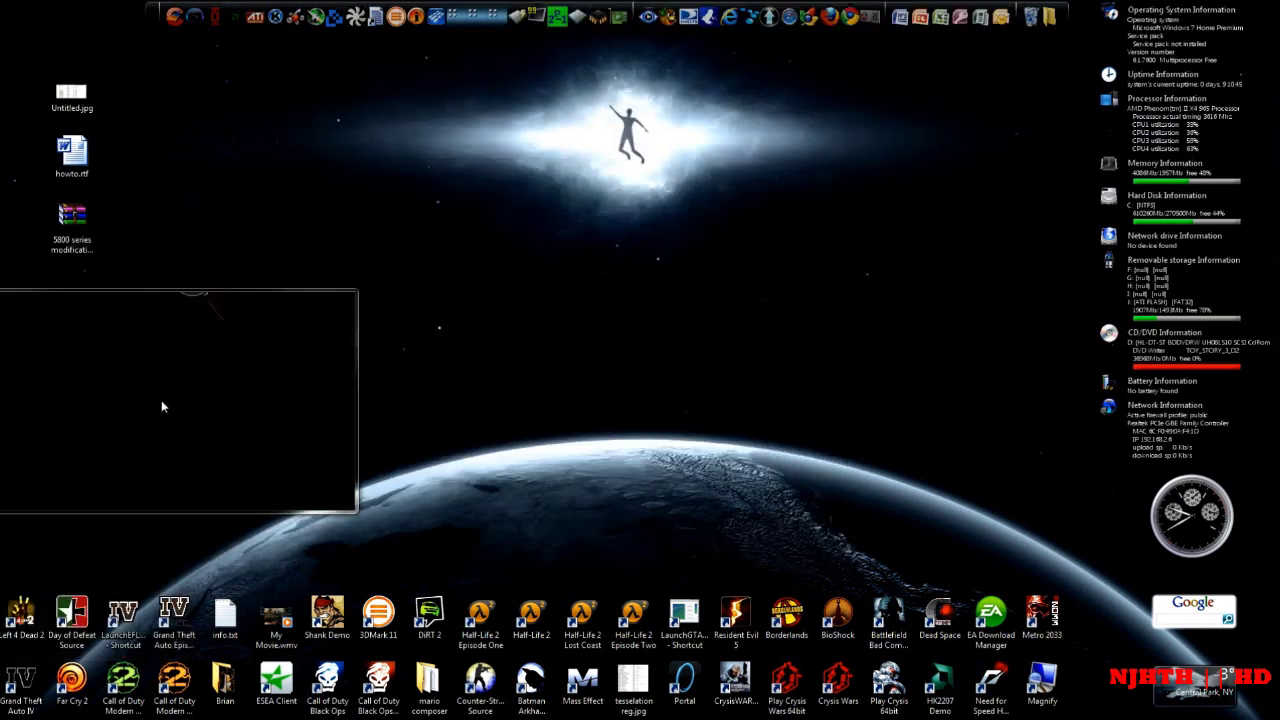
# - Run regedit as administrator and close the screen magnifier
pyautogui.press('super')
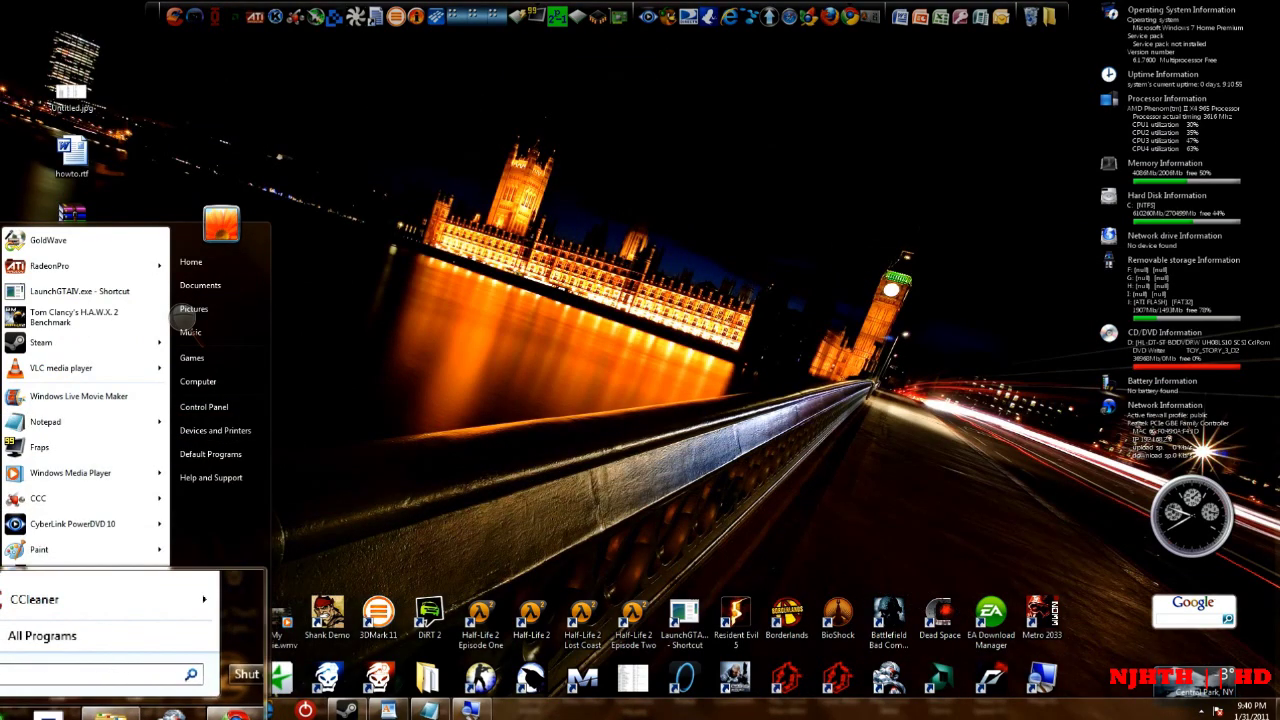
pyautogui.write('cmd')
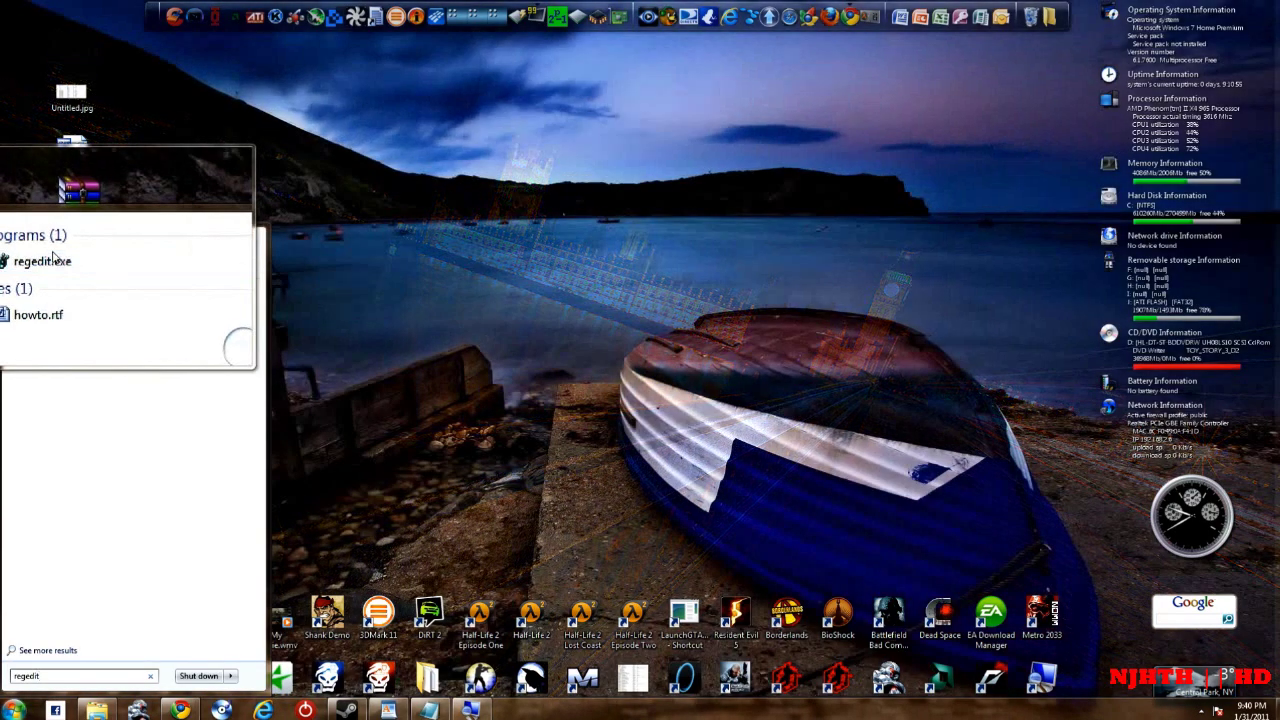
pyautogui.rightClick(45, 265)
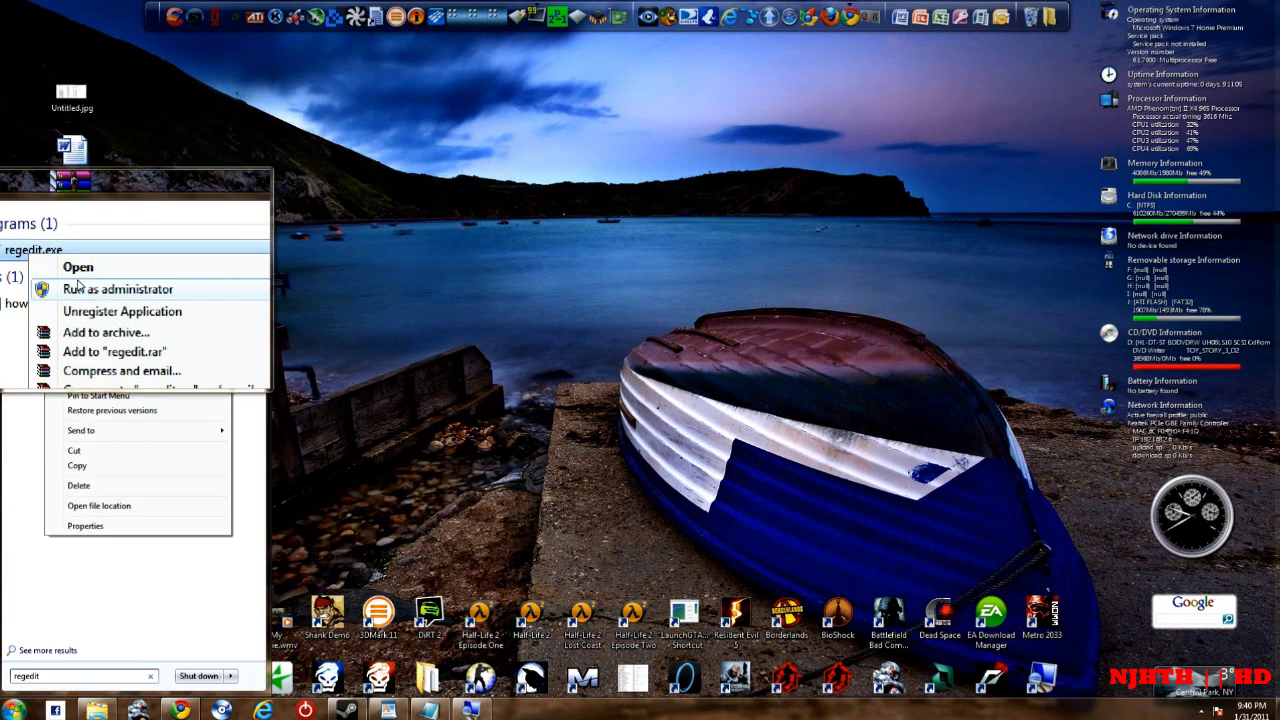
pyautogui.click(78, 288)
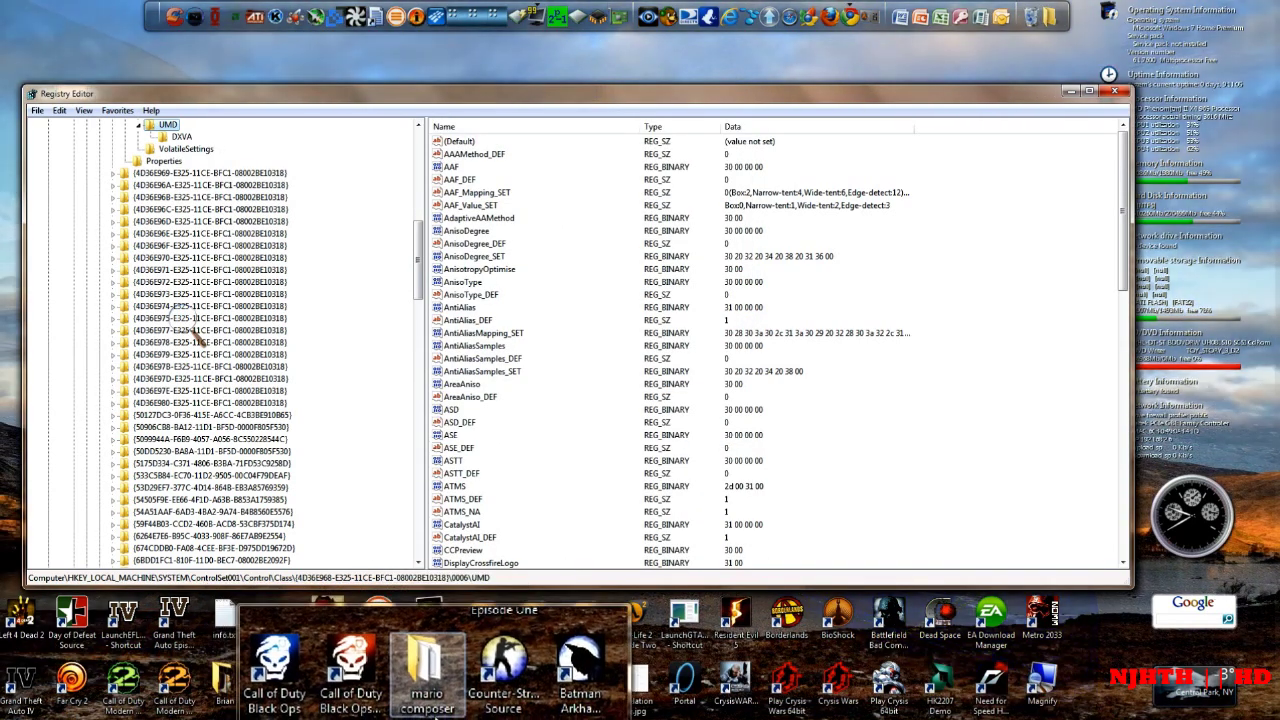
pyautogui.rightClick(468, 712)
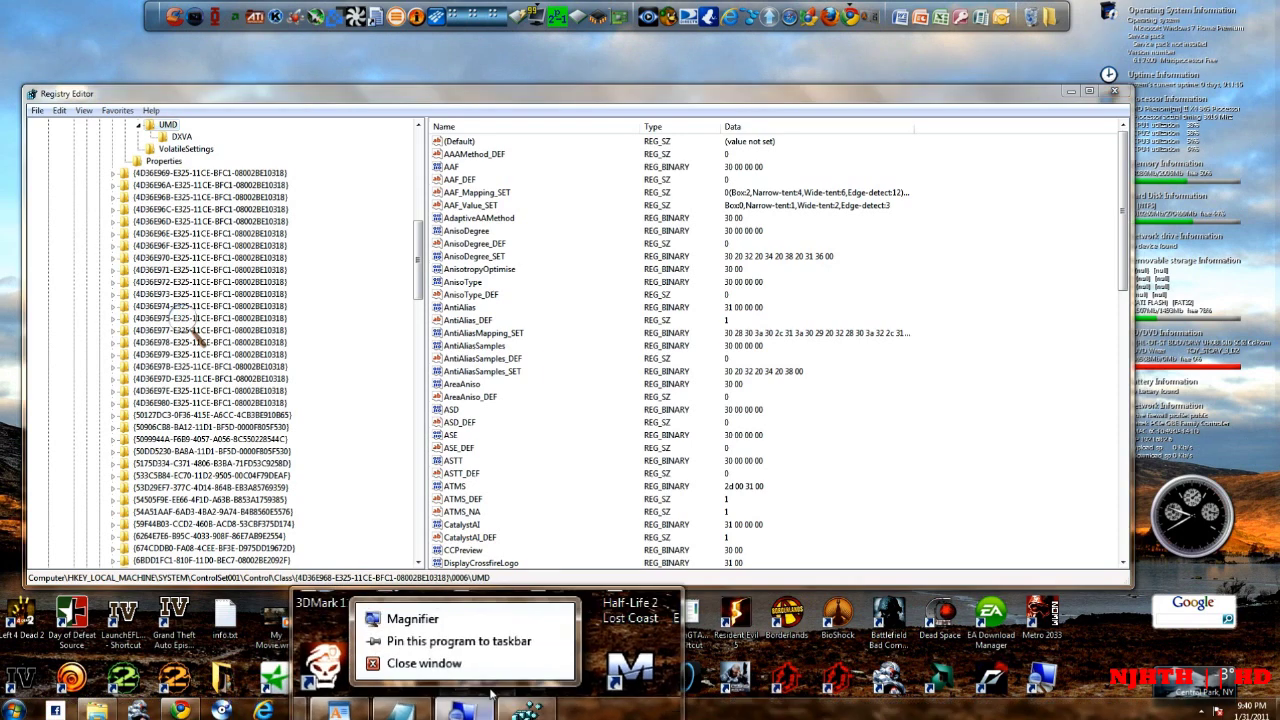
pyautogui.click(487, 677)
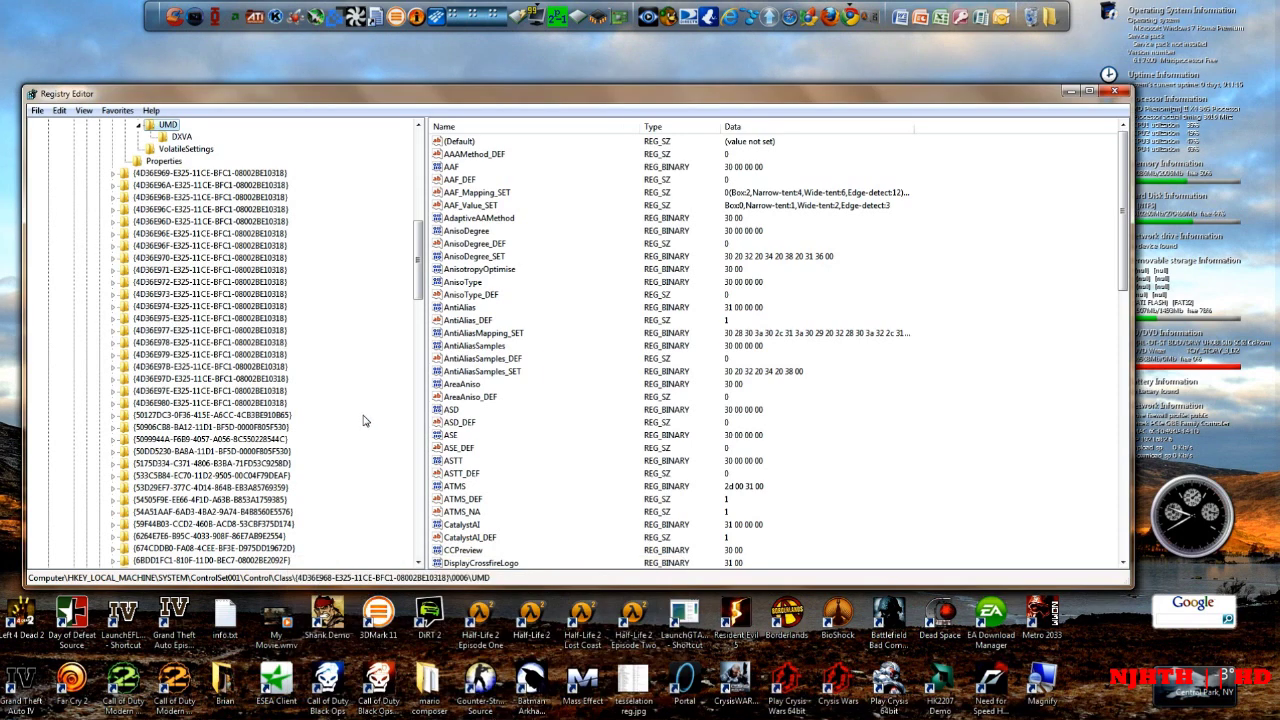
# - Collapse and re-expand HKEY_LOCAL_MACHINE to show the path through SYSTEM, ControlSet001 and Control to the Class key
pyautogui.moveTo(417, 290); pyautogui.dragTo(417, 178)
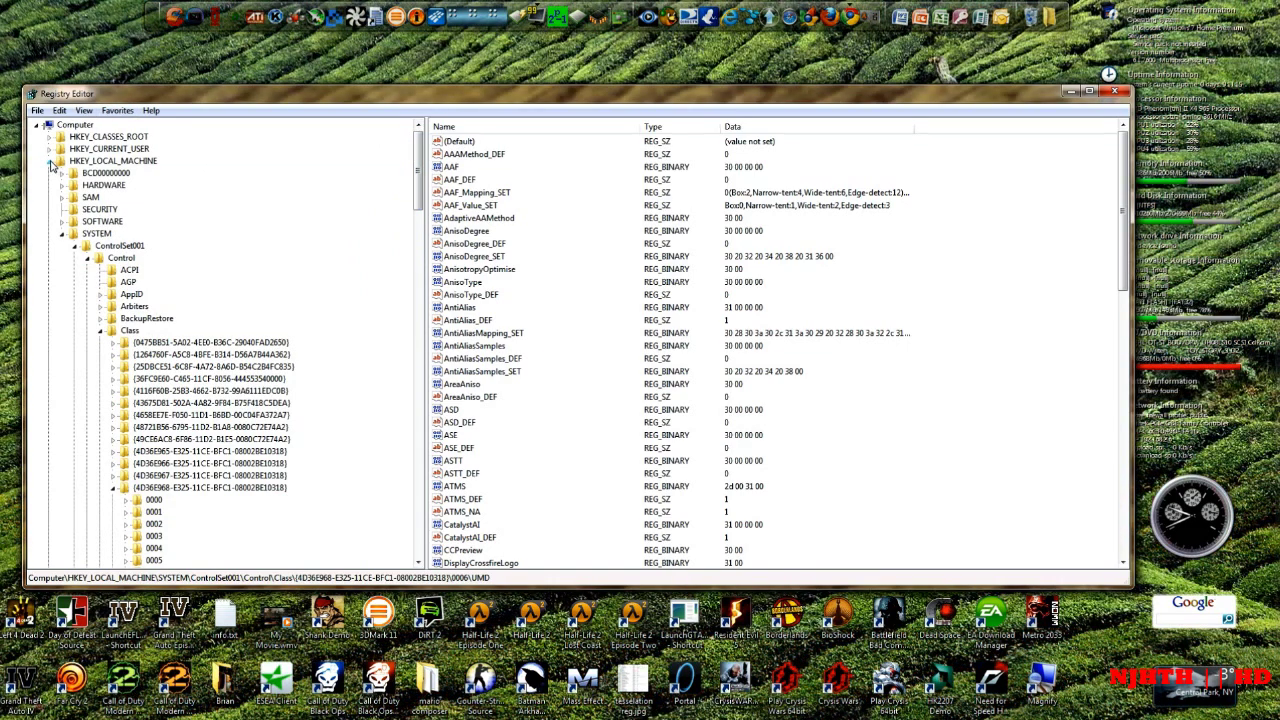
pyautogui.click(49, 161)
pyautogui.click(49, 161)
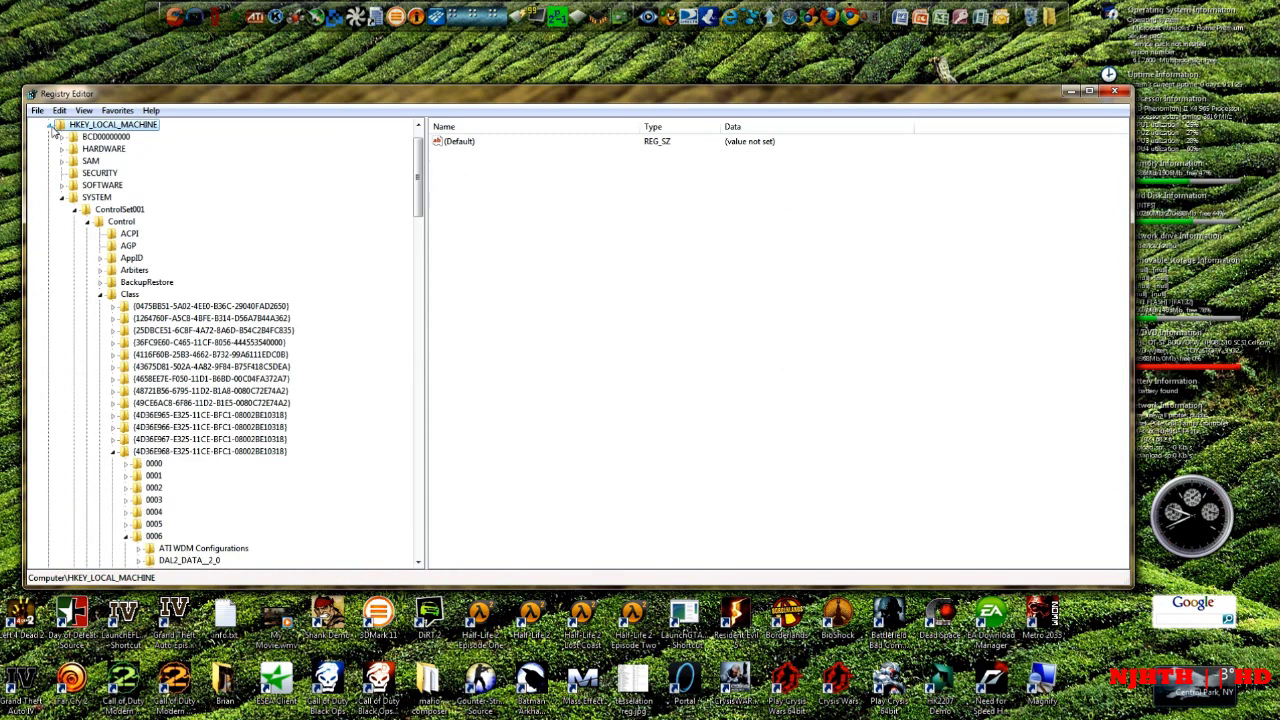
pyautogui.click(50, 126)
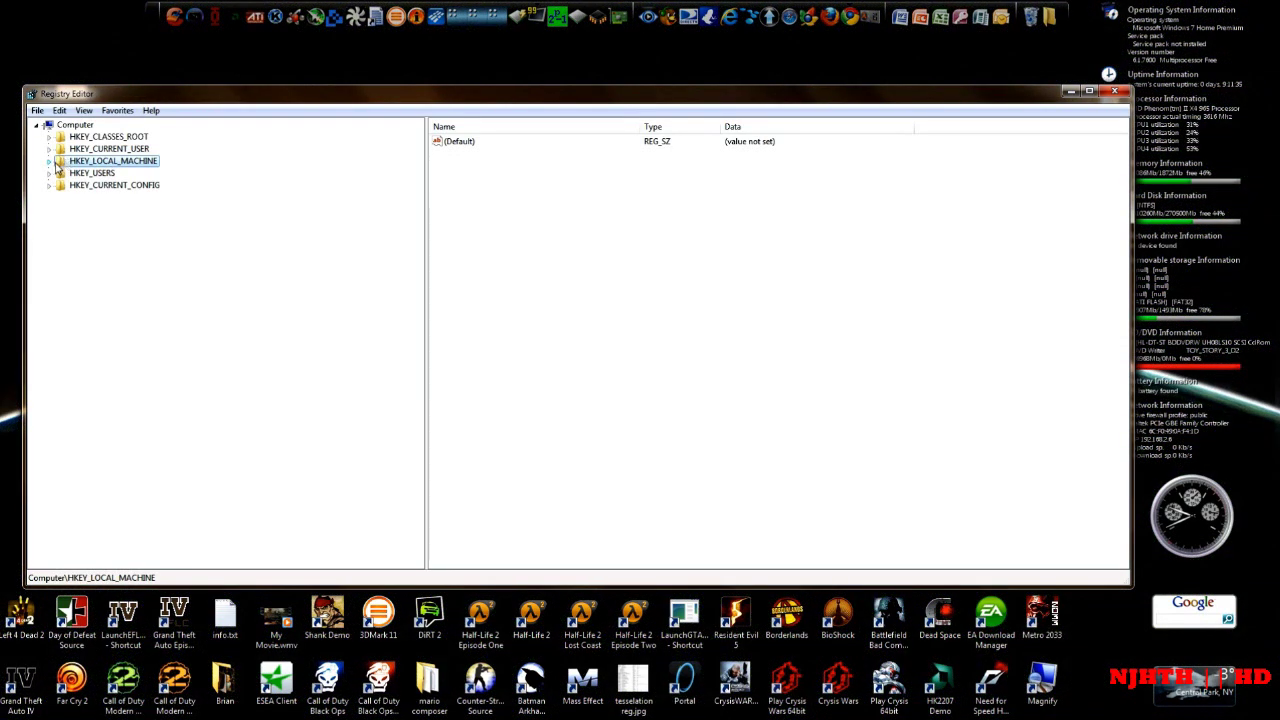
pyautogui.click(50, 163)
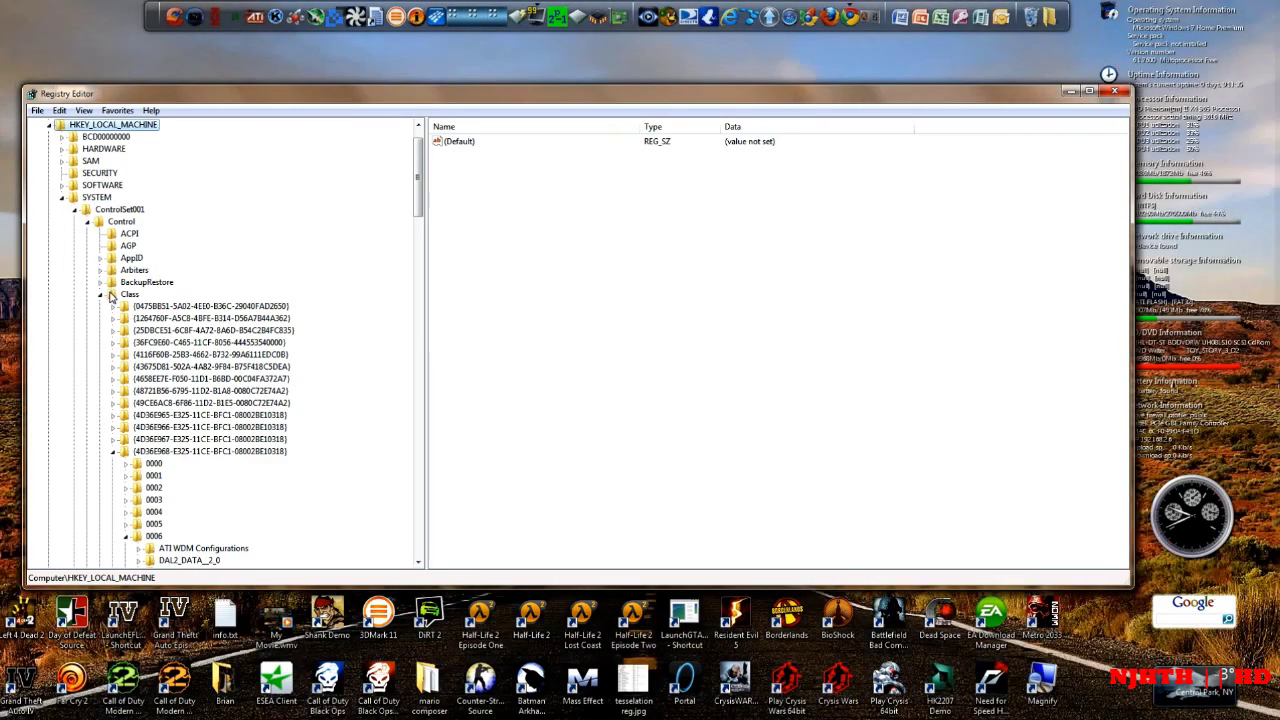
# - Recheck the end of the driver path in Notepad under the magnifier and select registry key 0006 under {4D36E968-E325-11CE-BFC1-08002BE10318}
pyautogui.moveTo(390, 710)
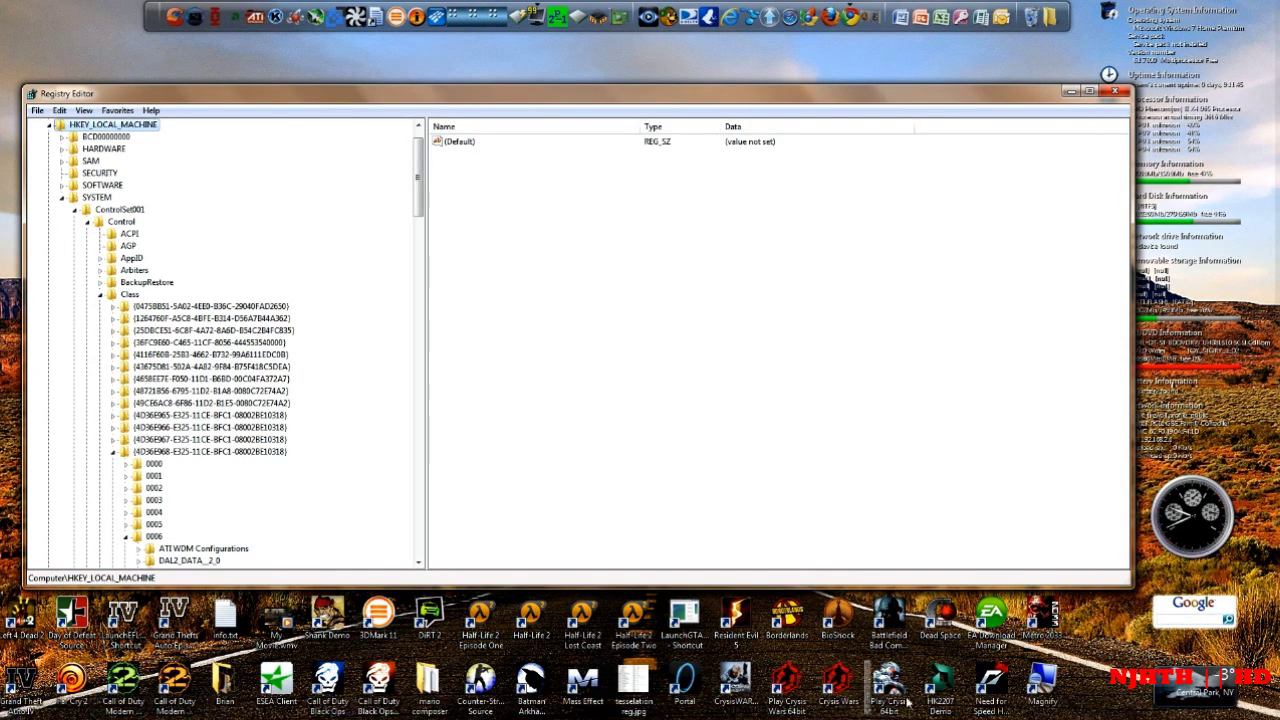
pyautogui.doubleClick(1036, 690)
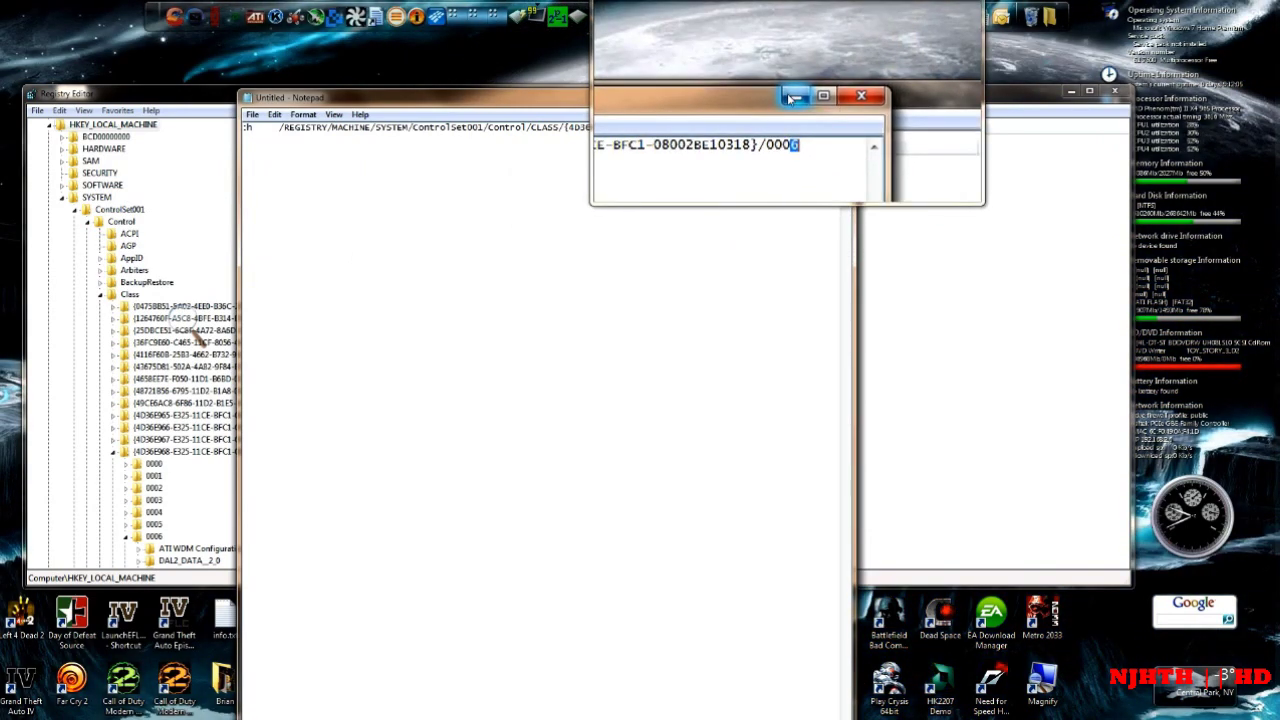
pyautogui.click(790, 97)
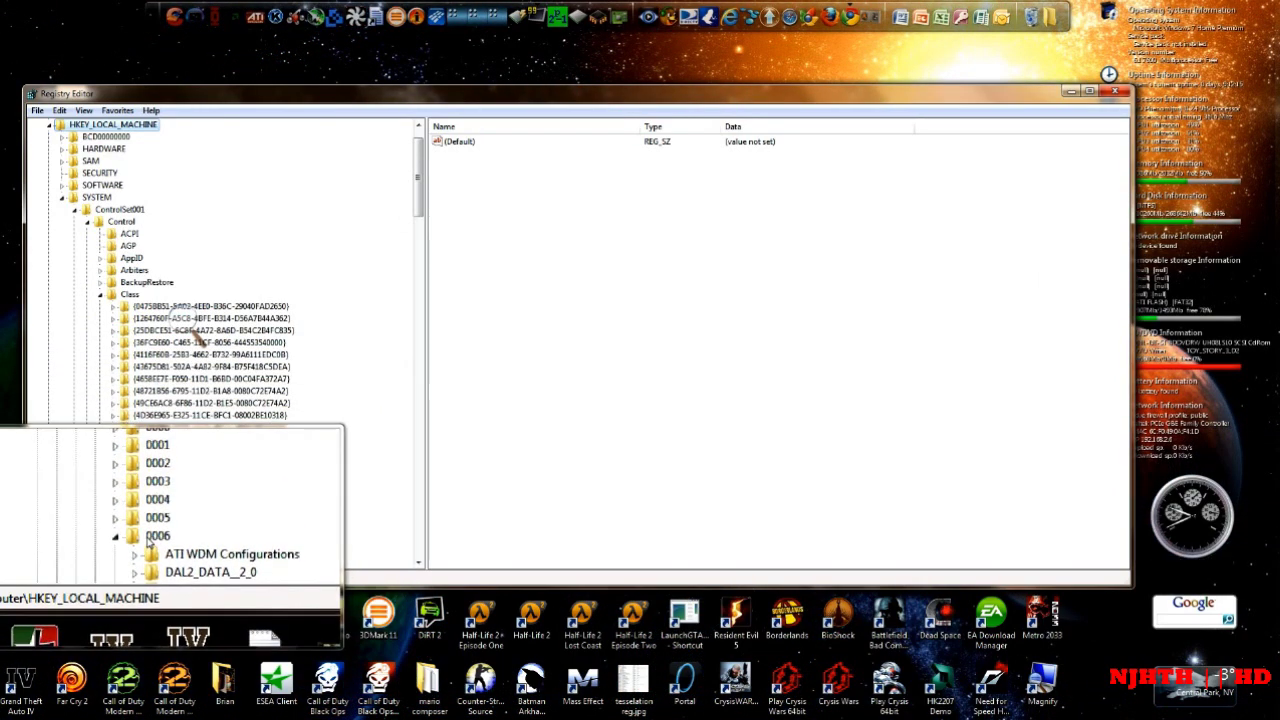
pyautogui.click(162, 536)
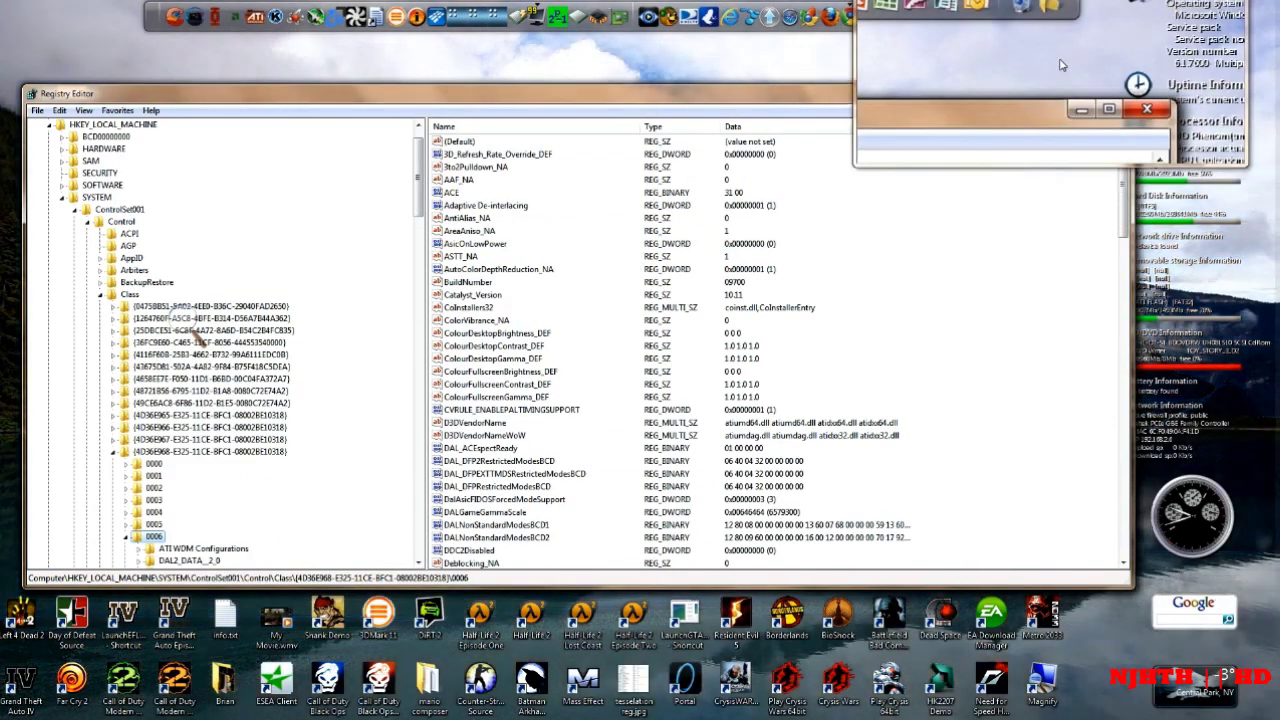
# - Minimise the Registry Editor, open the desktop file howto.rtf in WordPad, and read to the list of _NA values to change
pyautogui.click(1078, 92)
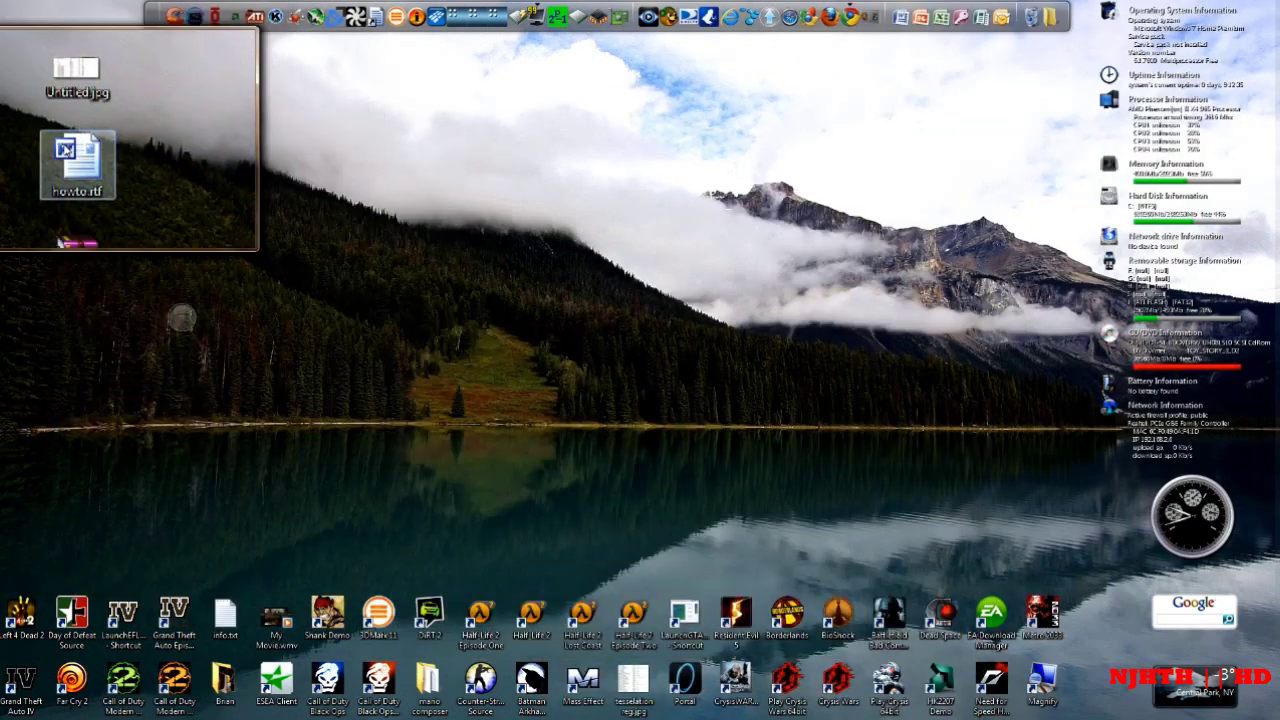
pyautogui.rightClick(63, 141)
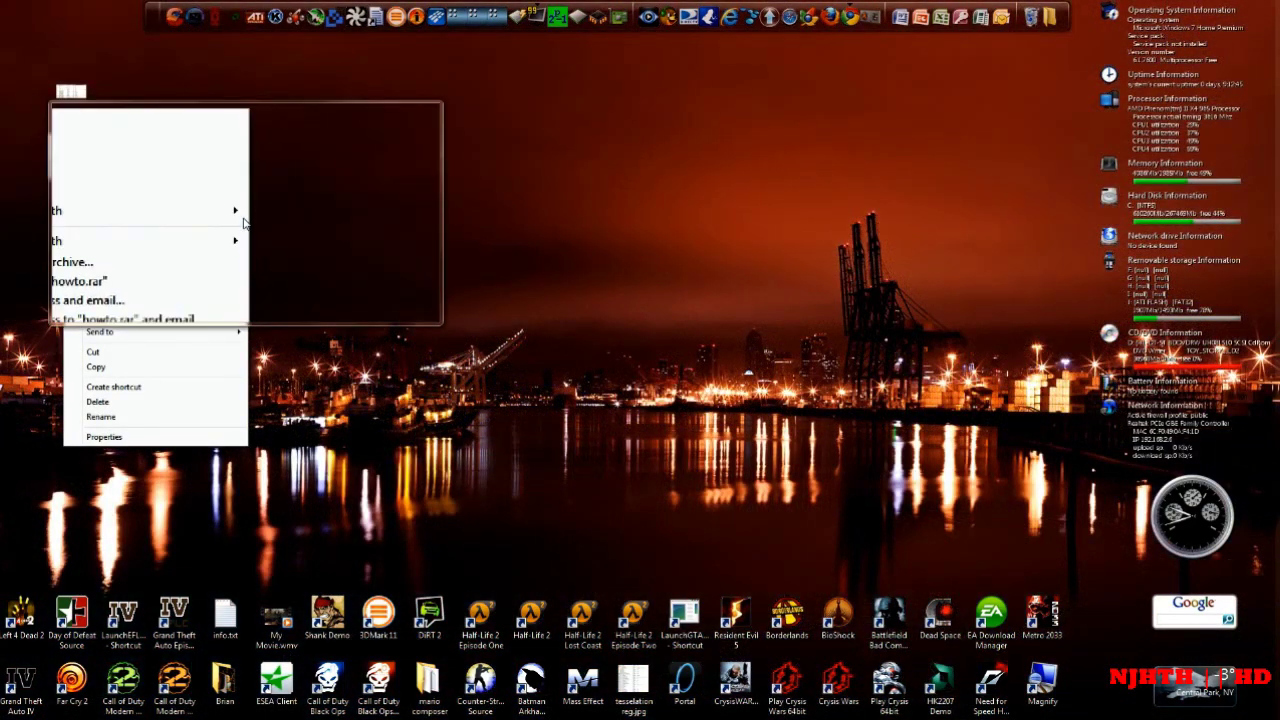
pyautogui.moveTo(243, 222)
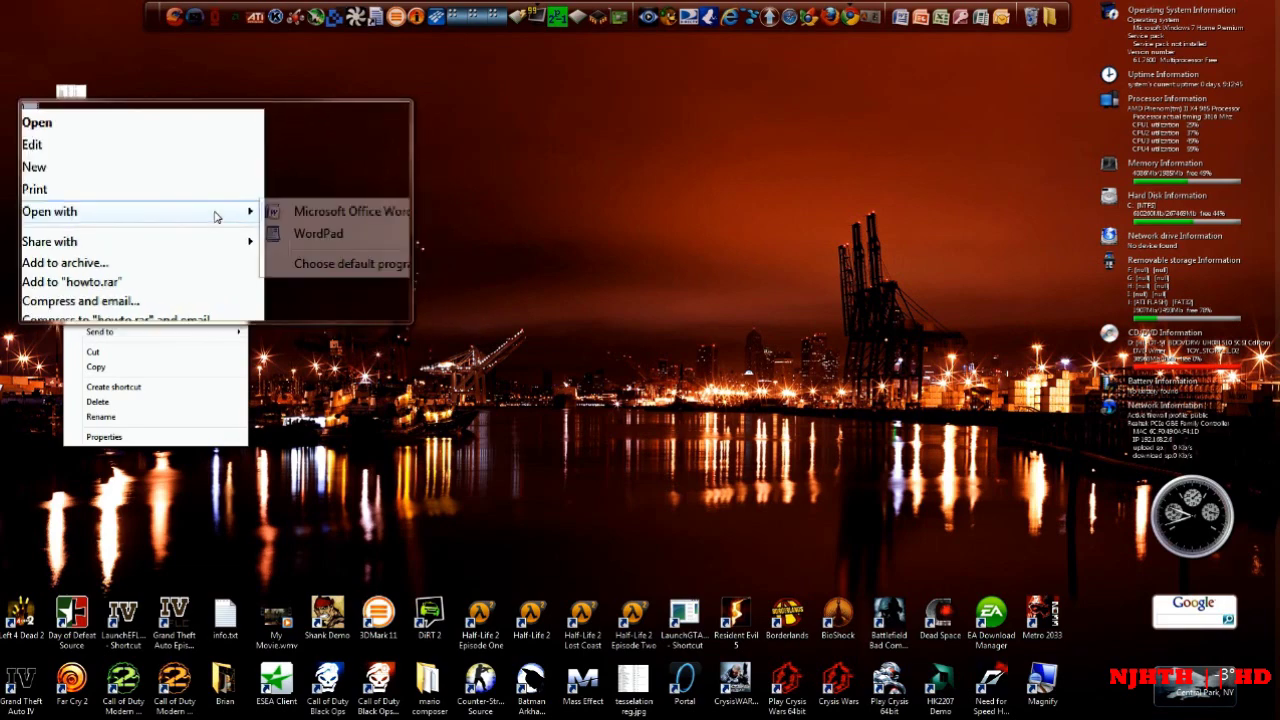
pyautogui.click(280, 232)
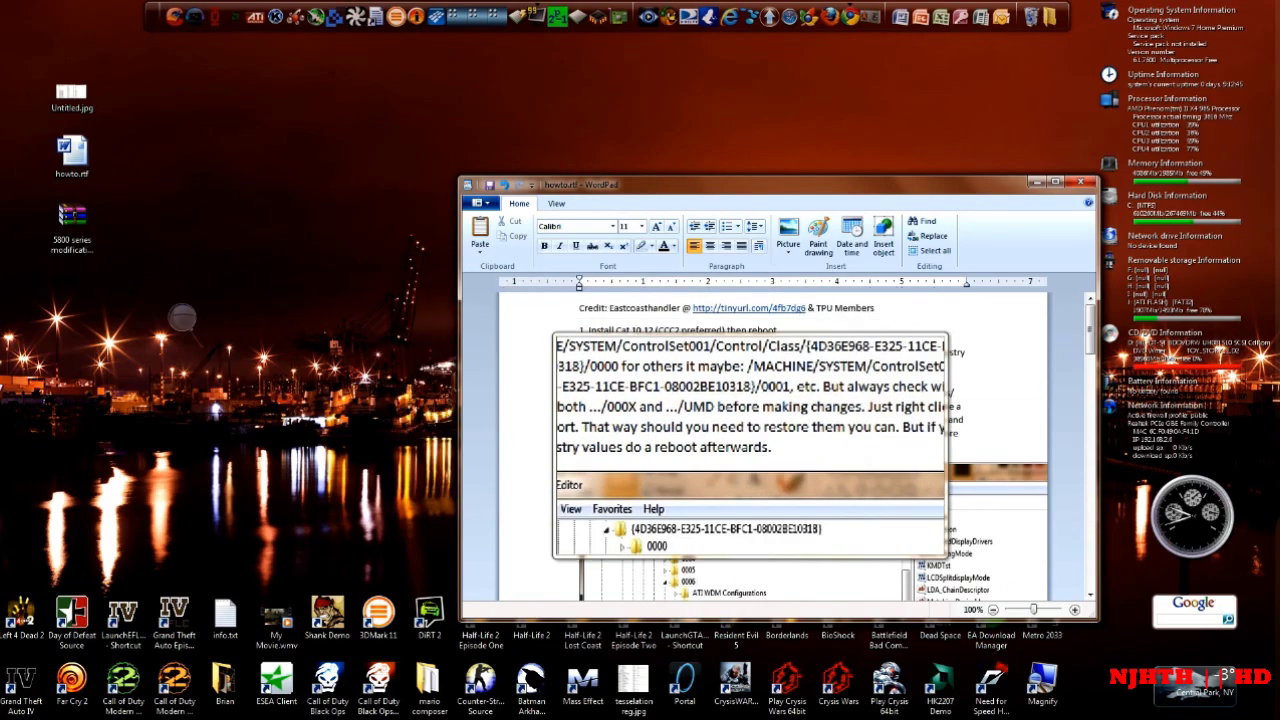
pyautogui.scroll(-5, 755, 454)
pyautogui.scroll(-6, 755, 454)
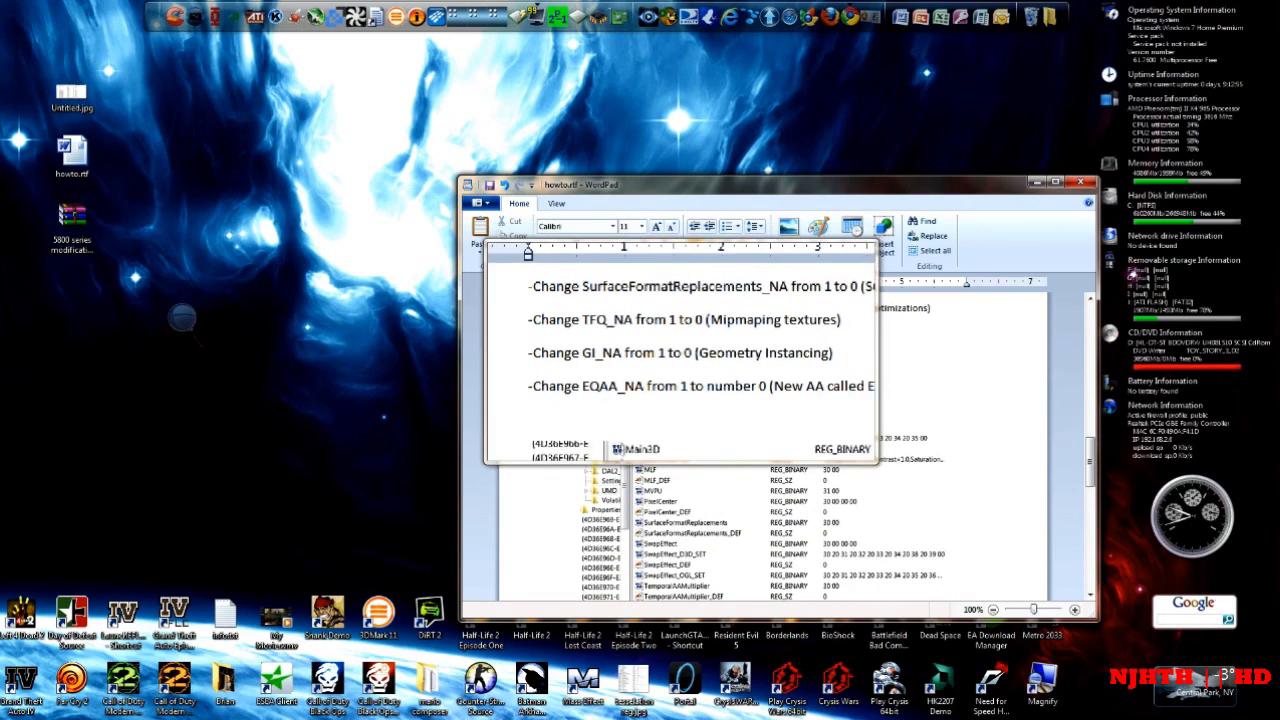
# - Close the screen magnifier and read howto.rtf in WordPad through to step 5 about restarting Mom.exe
pyautogui.scroll(10, 890, 390)
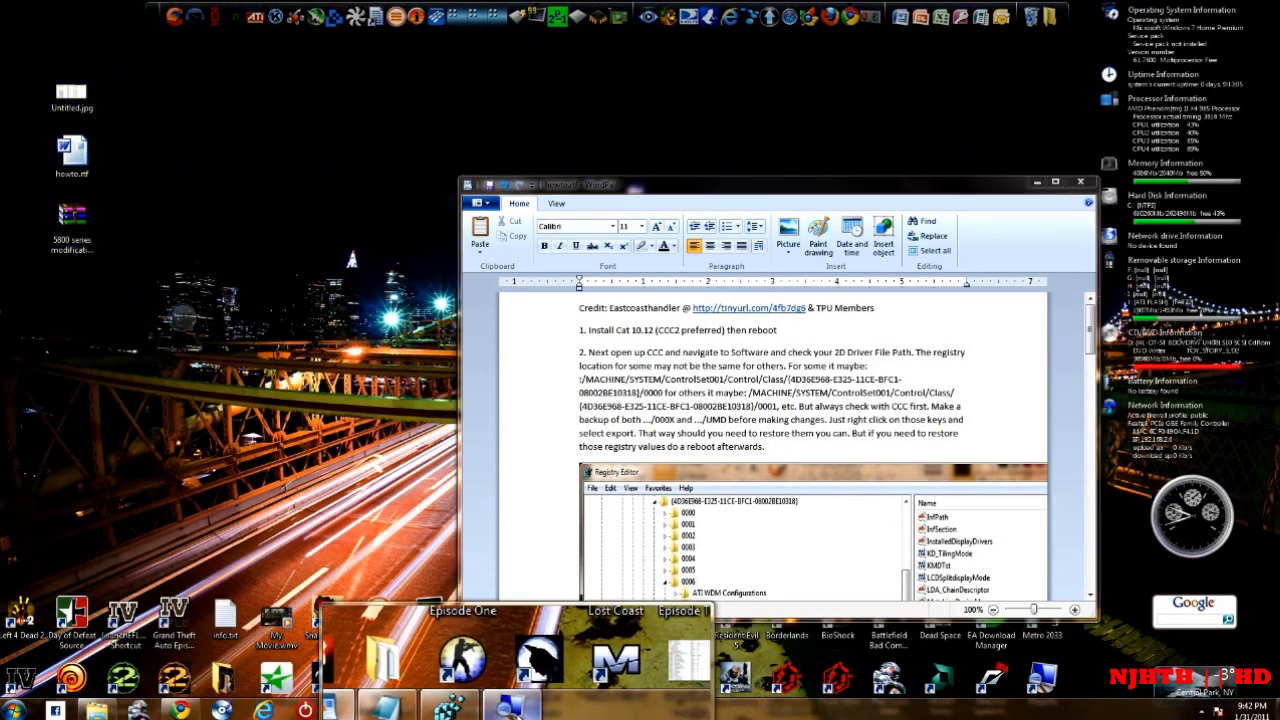
pyautogui.rightClick(512, 708)
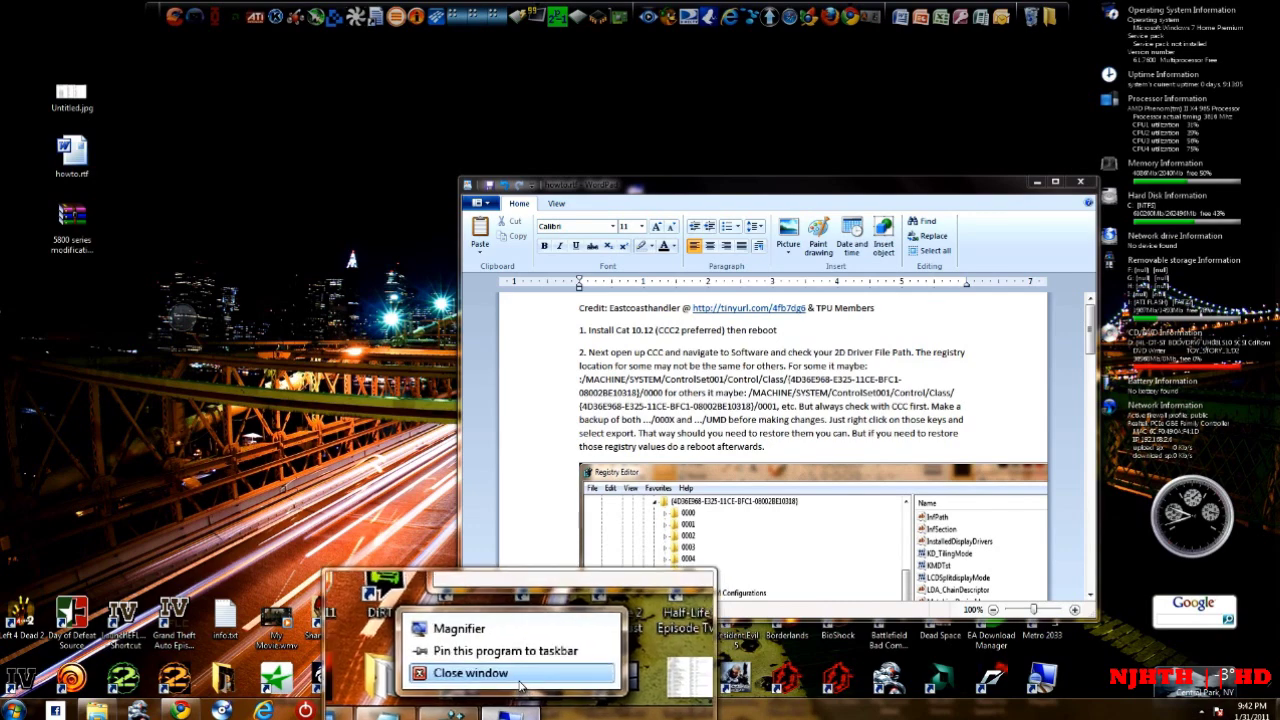
pyautogui.click(470, 673)
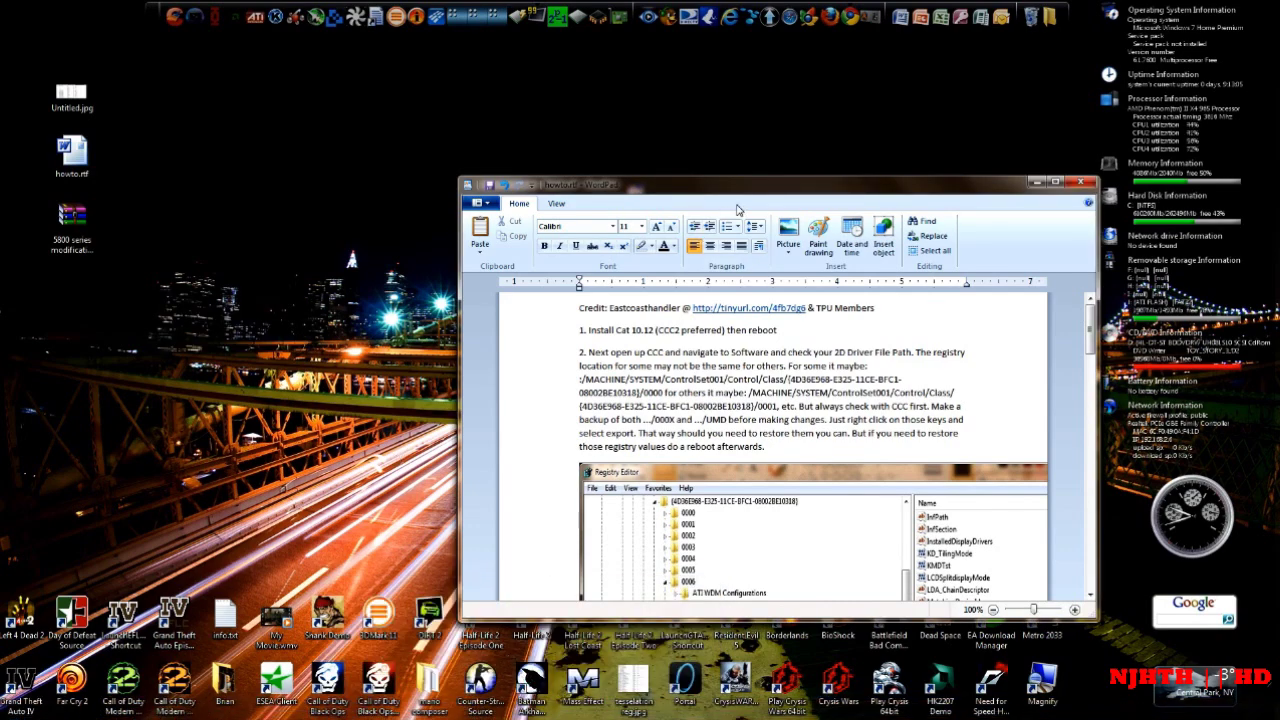
pyautogui.moveTo(737, 209); pyautogui.dragTo(463, 140)
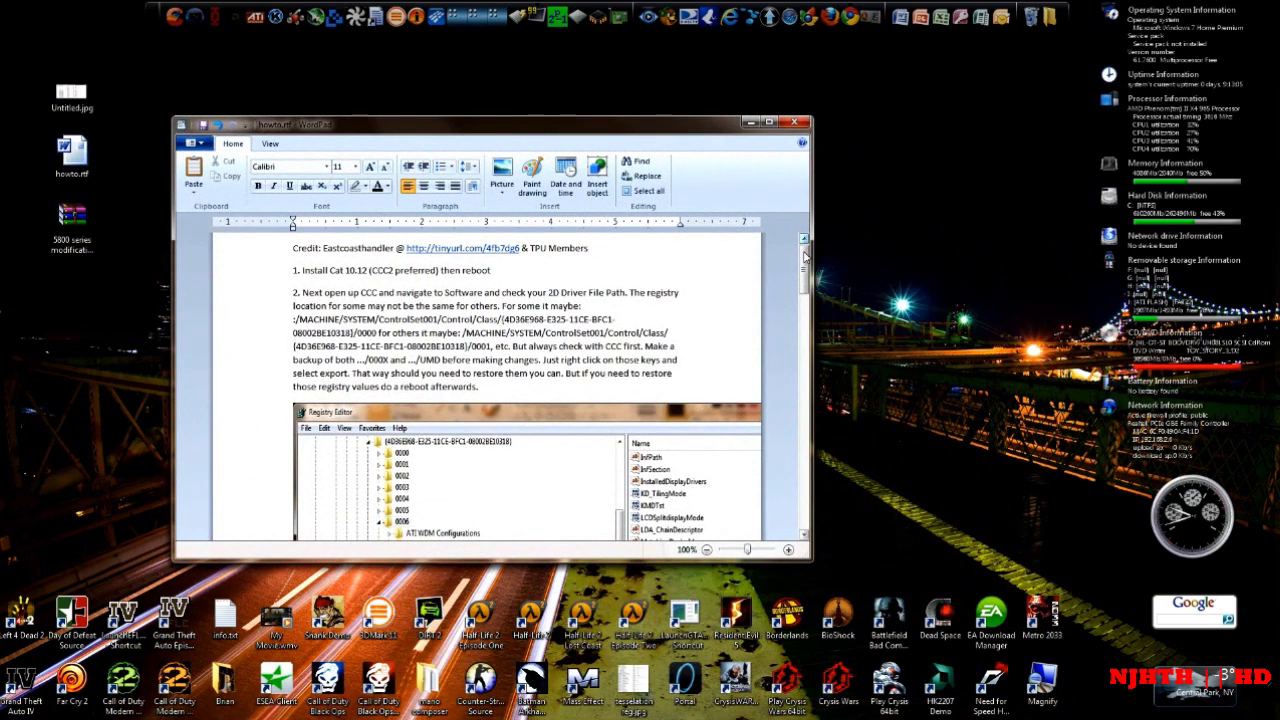
pyautogui.moveTo(805, 257); pyautogui.dragTo(774, 500)
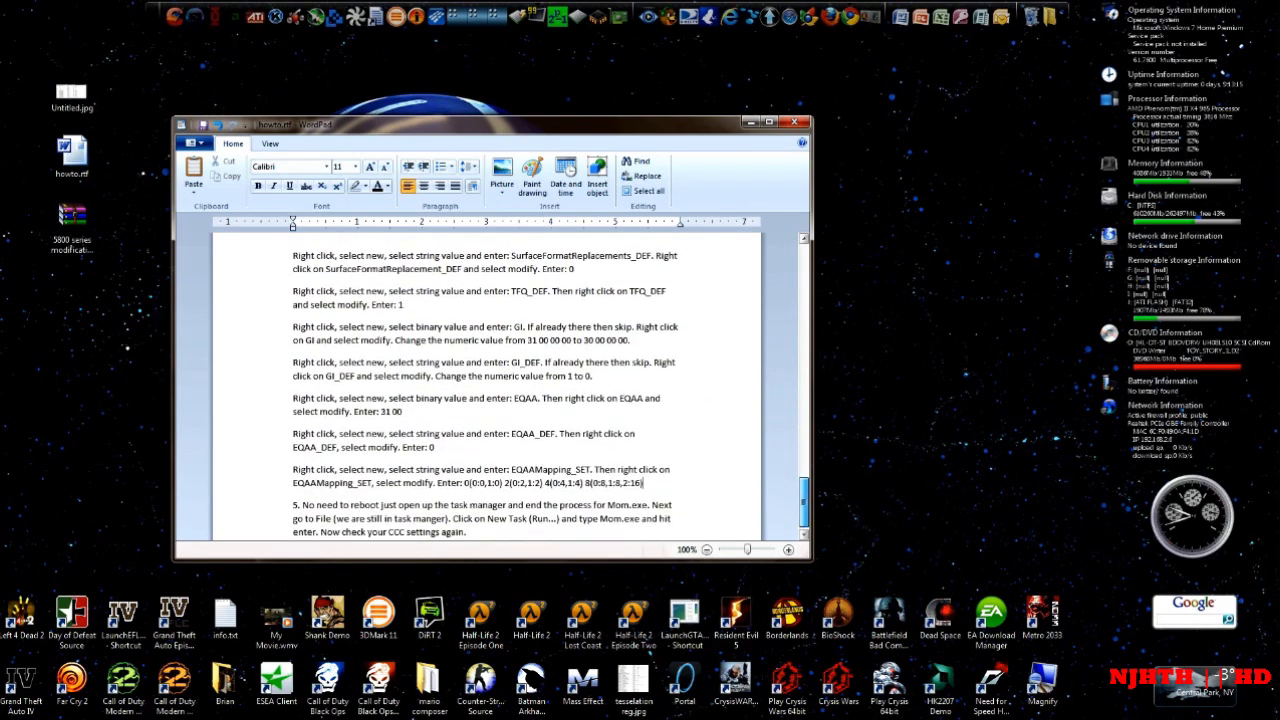
# - Switch to Chrome, open the techPowerUp Forums post on getting MLAA in Cat 10.12 CCC2, and look through its instructions and screenshots
pyautogui.moveTo(240, 715)
pyautogui.click(180, 711)
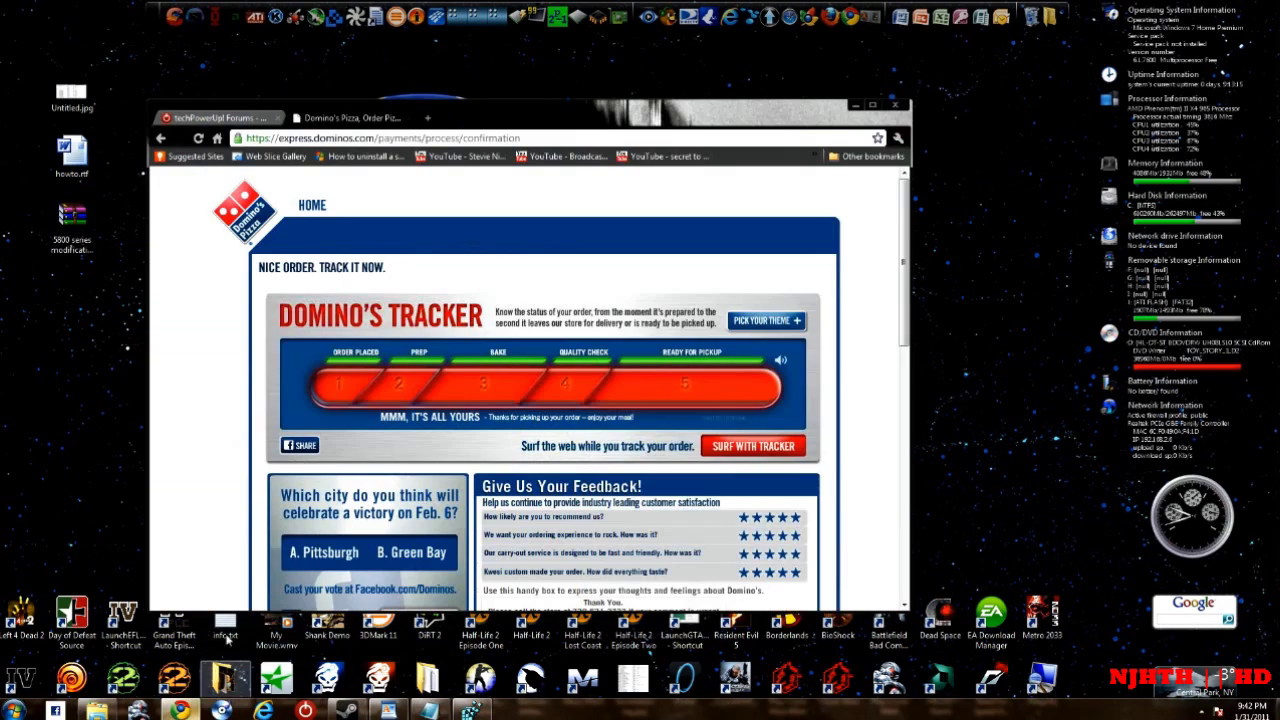
pyautogui.click(222, 118)
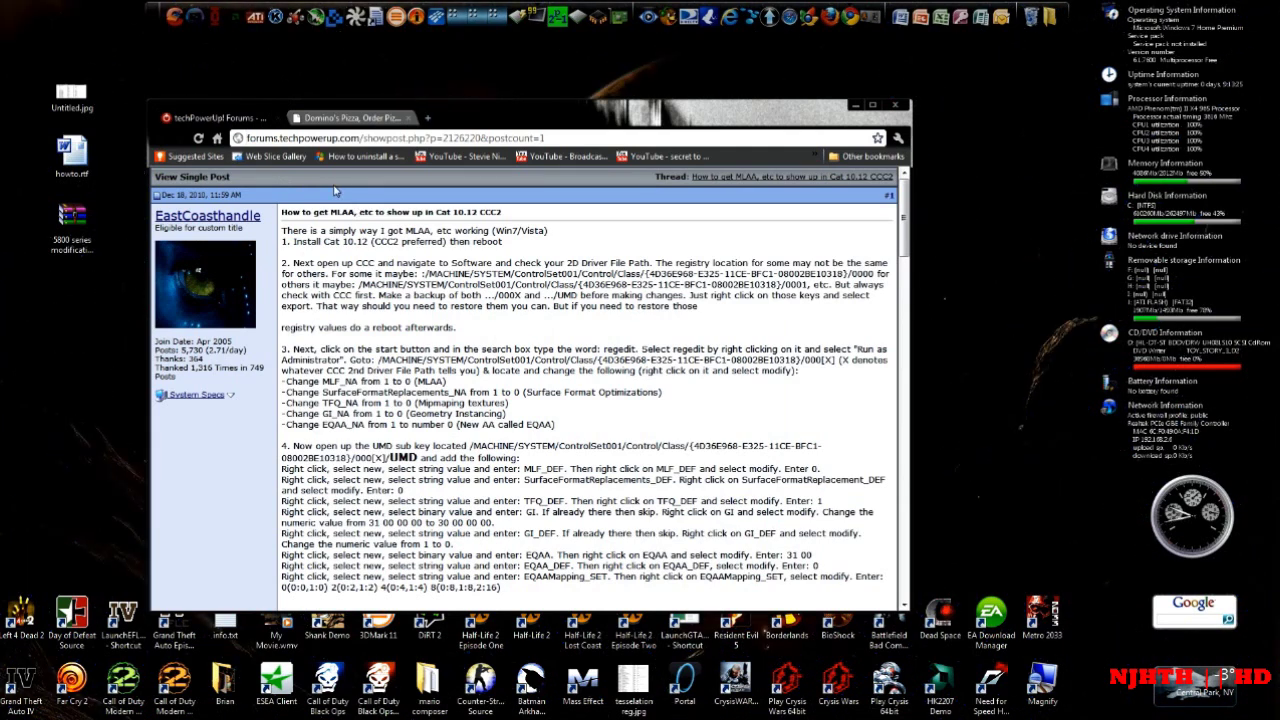
pyautogui.moveTo(158, 206); pyautogui.dragTo(325, 212)
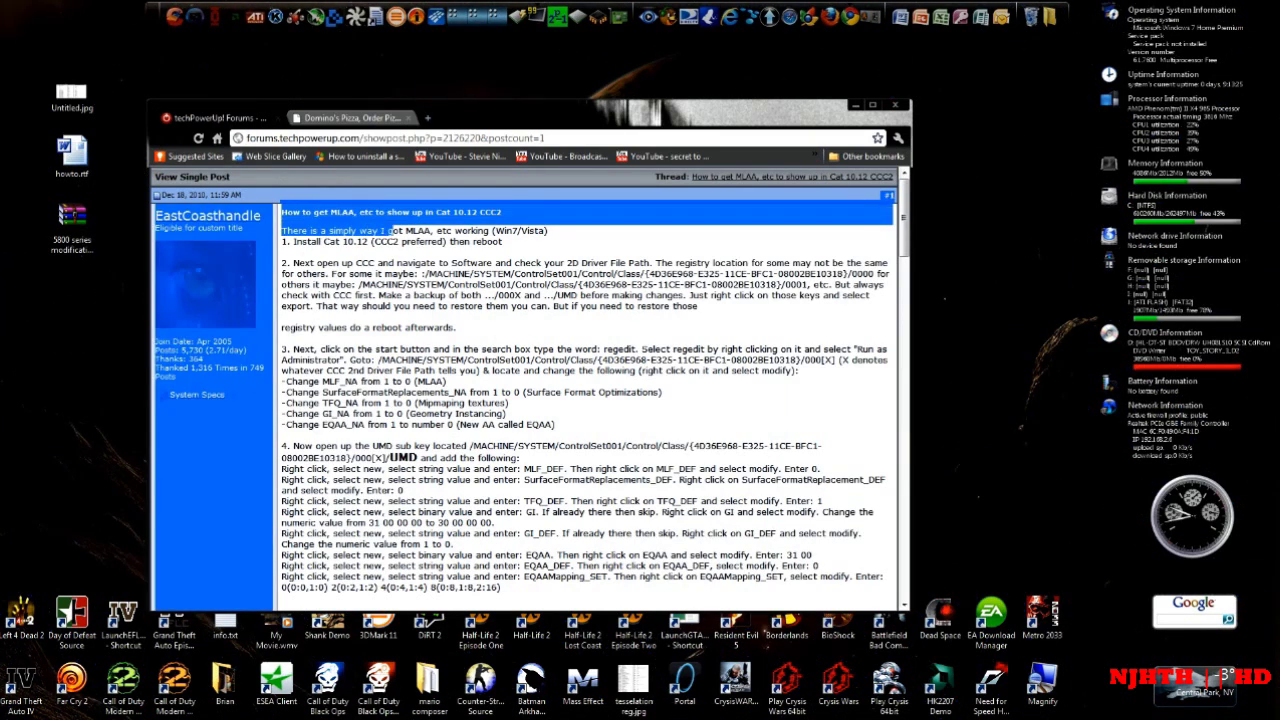
pyautogui.click(393, 230)
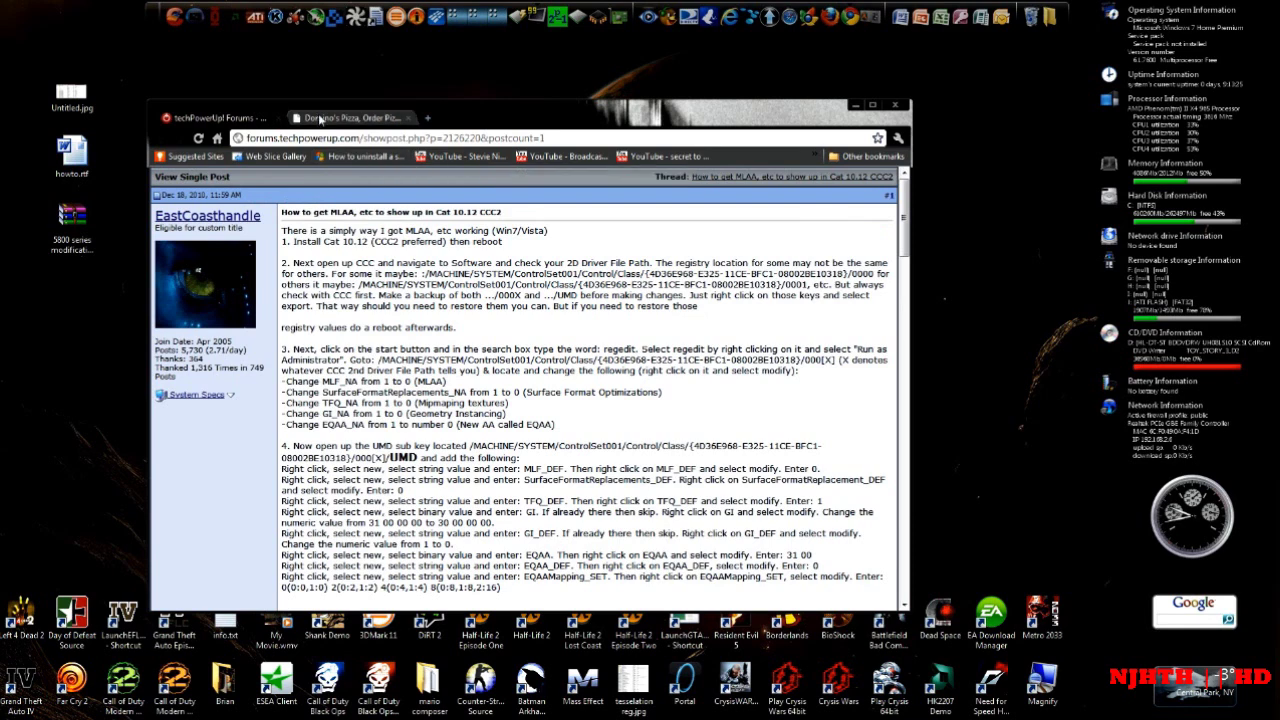
pyautogui.scroll(-20, 370, 280)
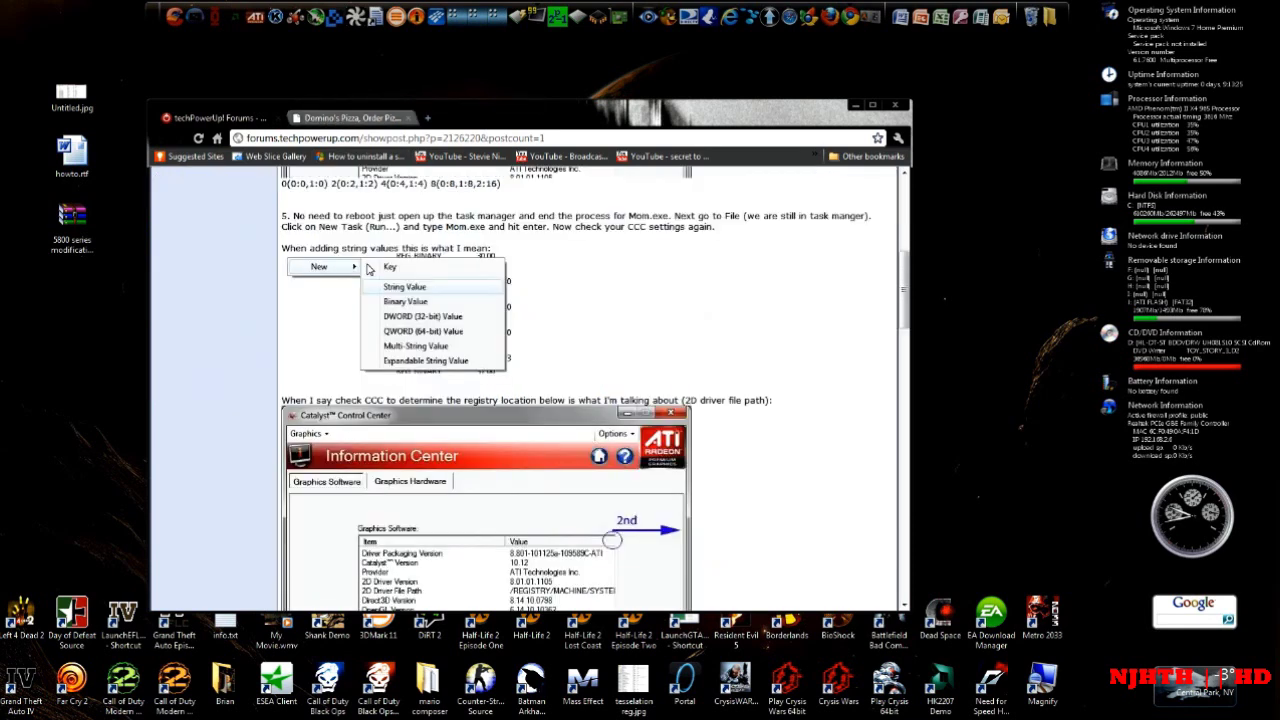
pyautogui.scroll(10, 378, 278)
pyautogui.scroll(5, 376, 279)
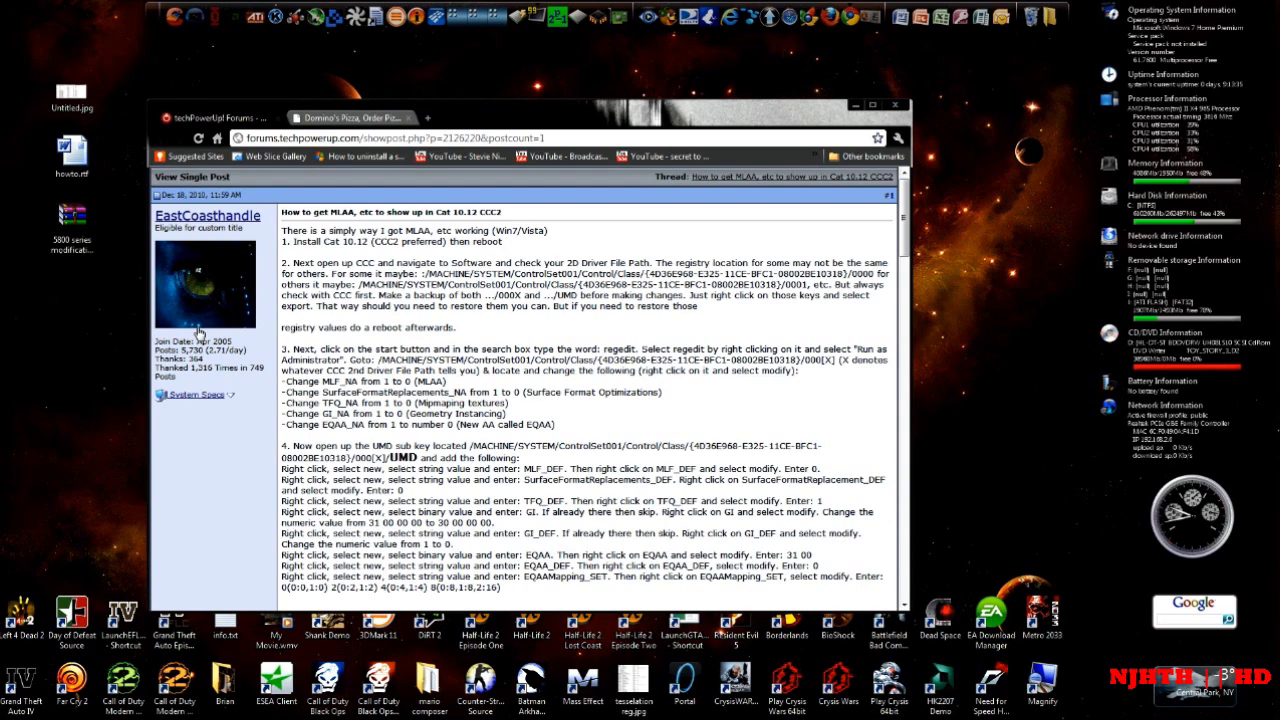
# - Locate the MOM.exe process in Task Manager, check its process options, and close Task Manager without ending it
pyautogui.moveTo(250, 717)
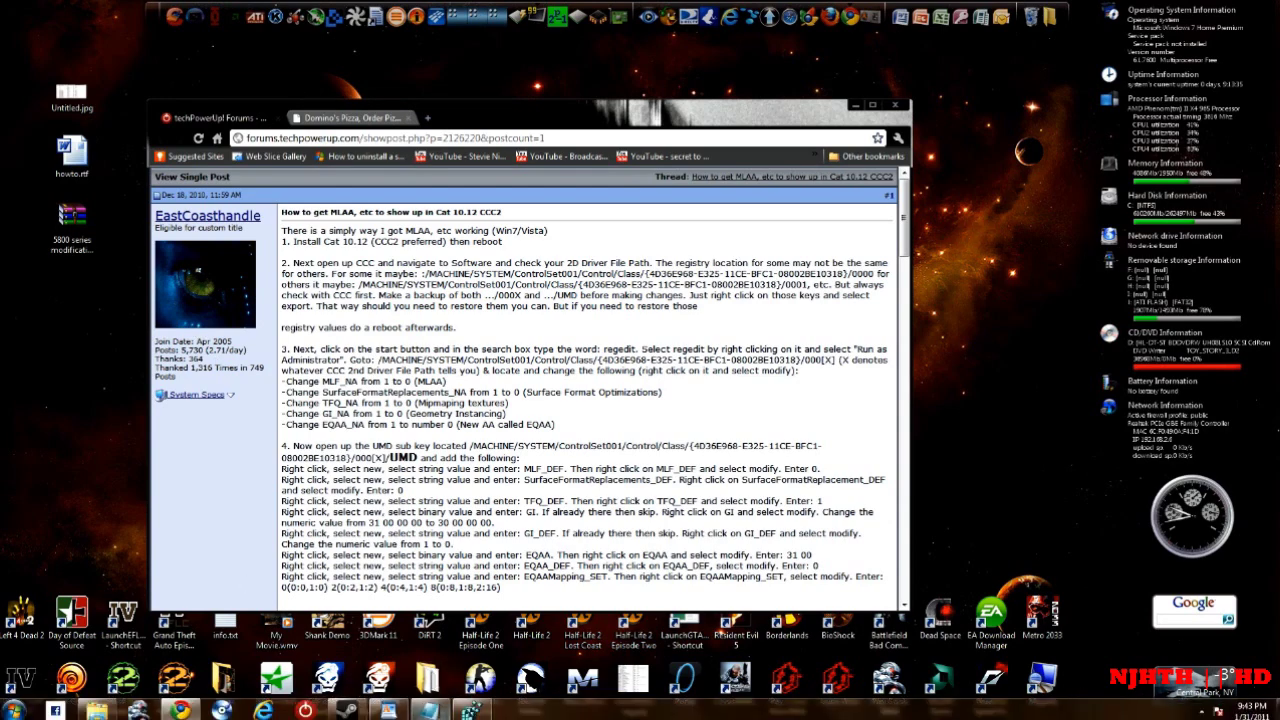
pyautogui.click(14, 710)
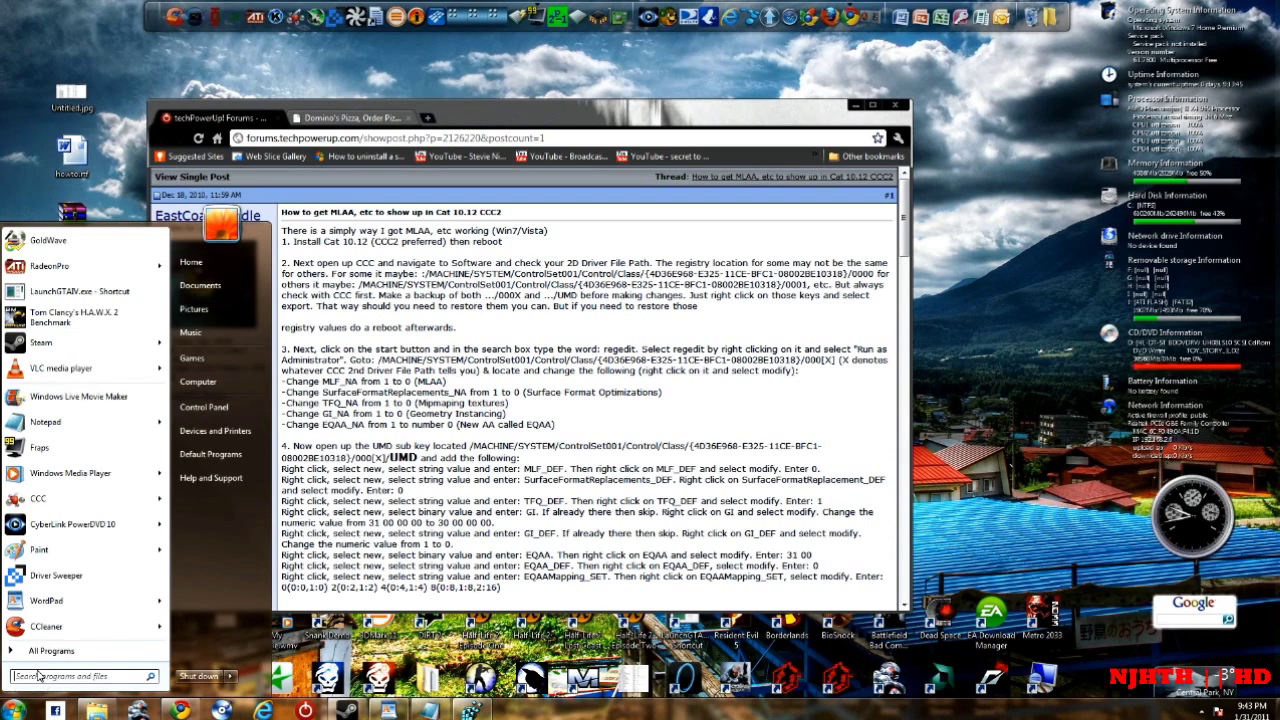
pyautogui.click(113, 205)
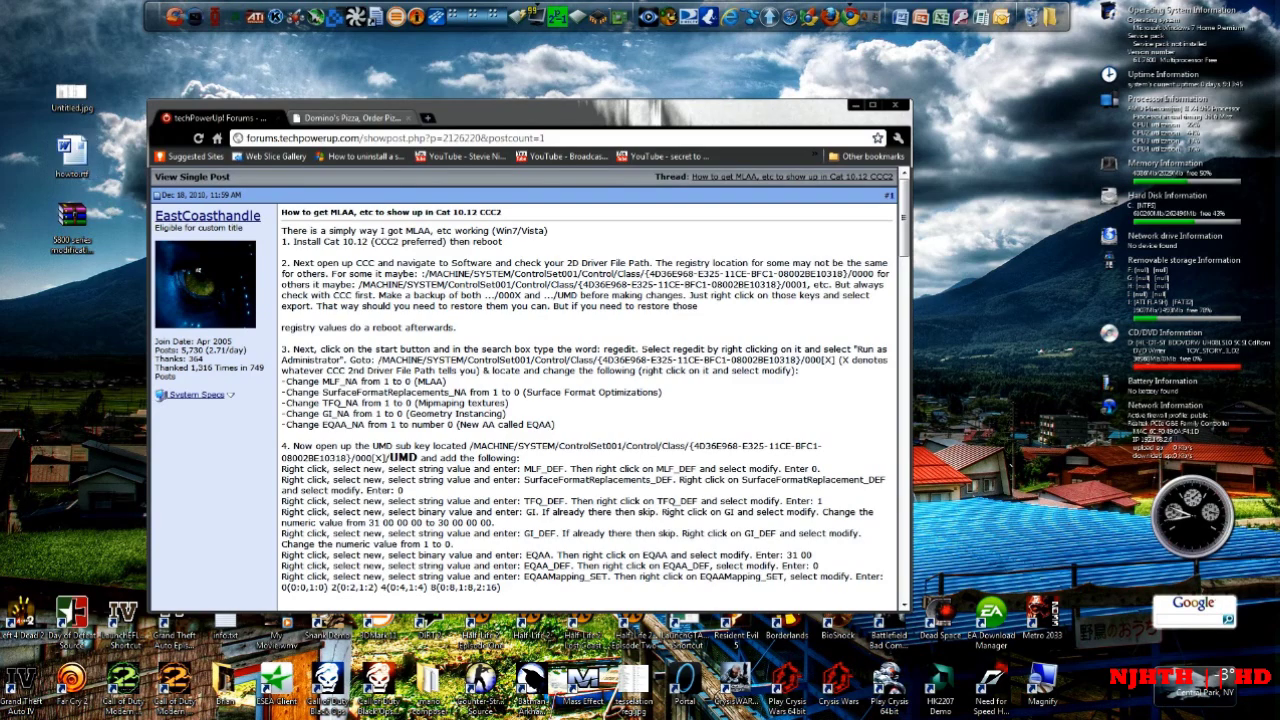
pyautogui.hotkey('ctrl', 'shift', 'Escape')
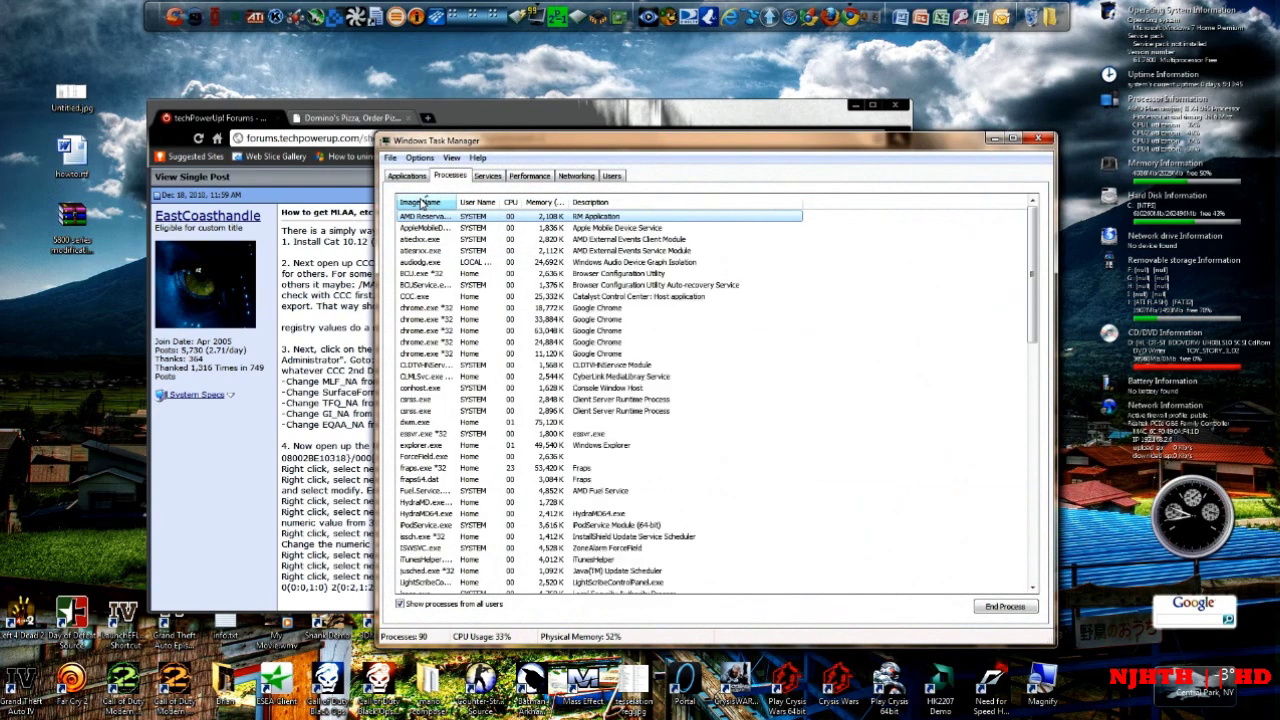
pyautogui.scroll(-12, 436, 370)
pyautogui.scroll(-6, 436, 370)
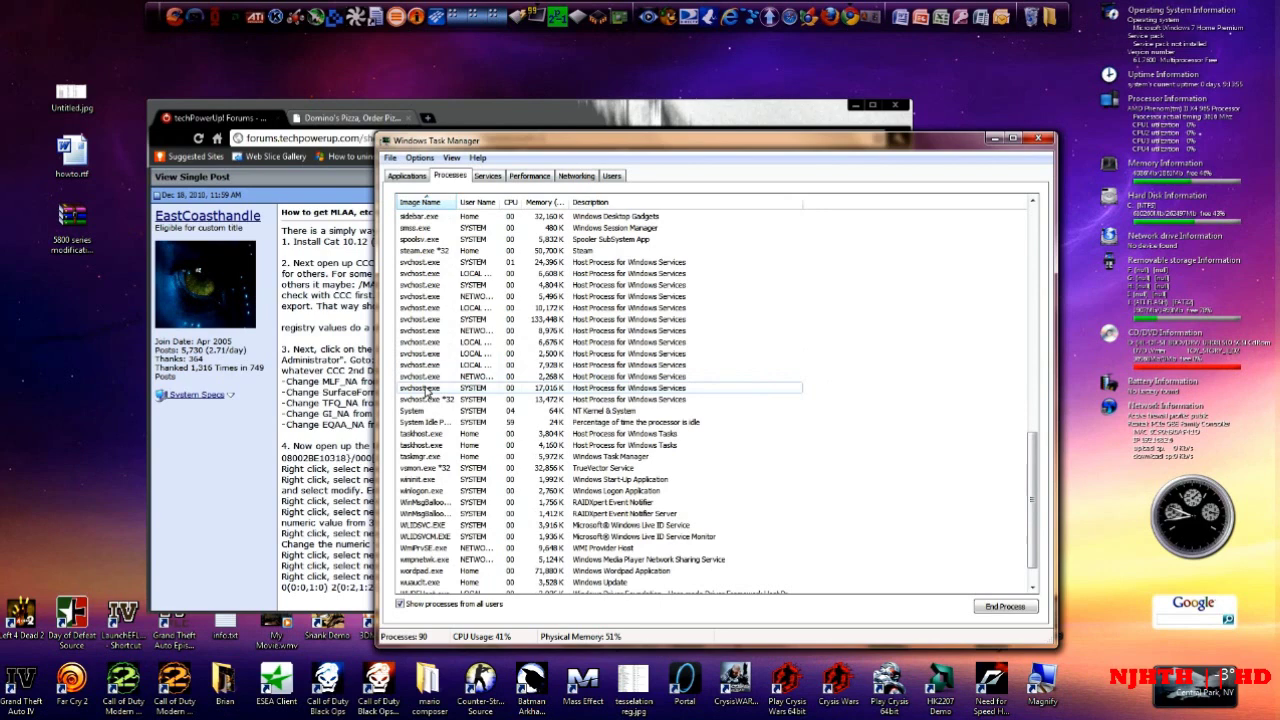
pyautogui.scroll(6, 436, 370)
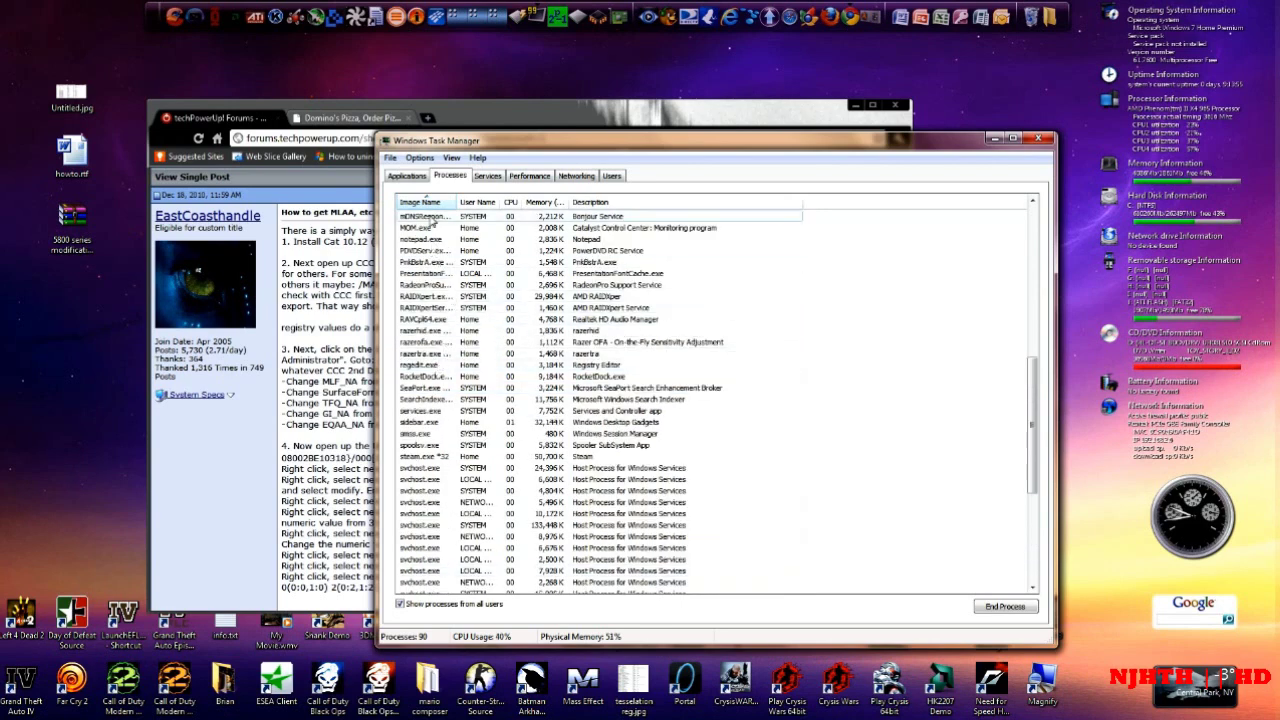
pyautogui.click(436, 205)
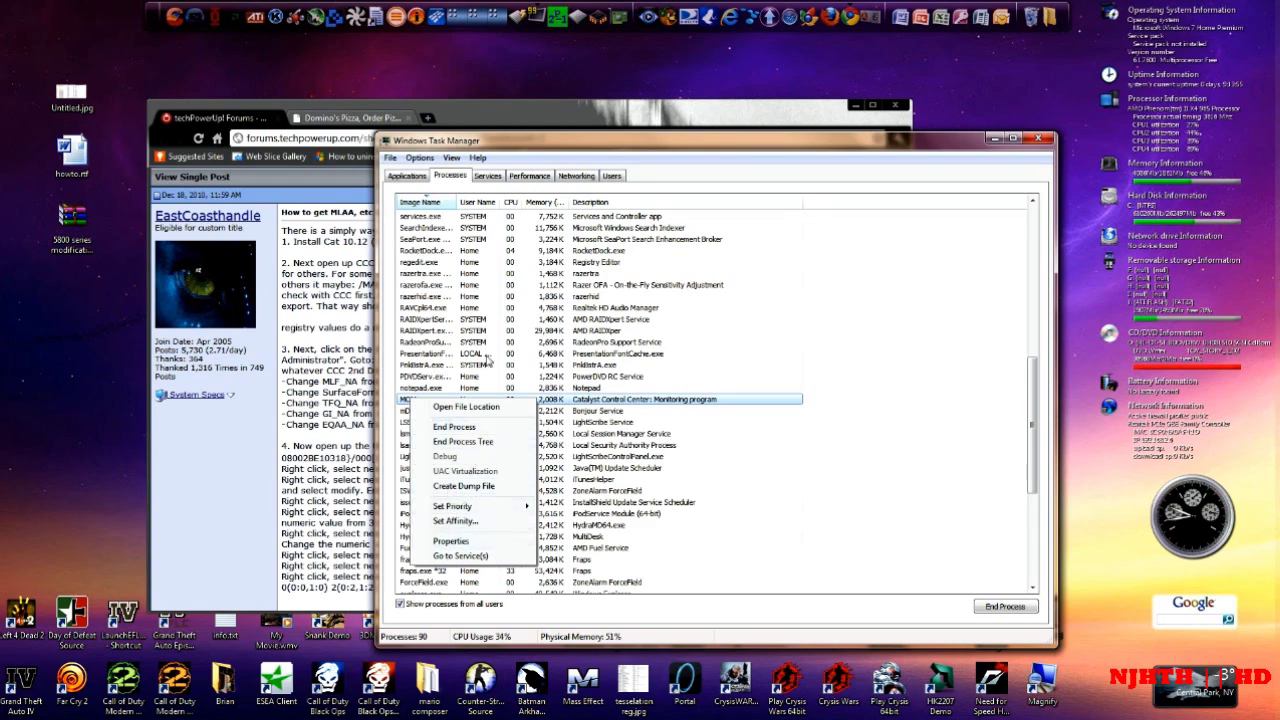
pyautogui.moveTo(562, 140); pyautogui.dragTo(491, 113)
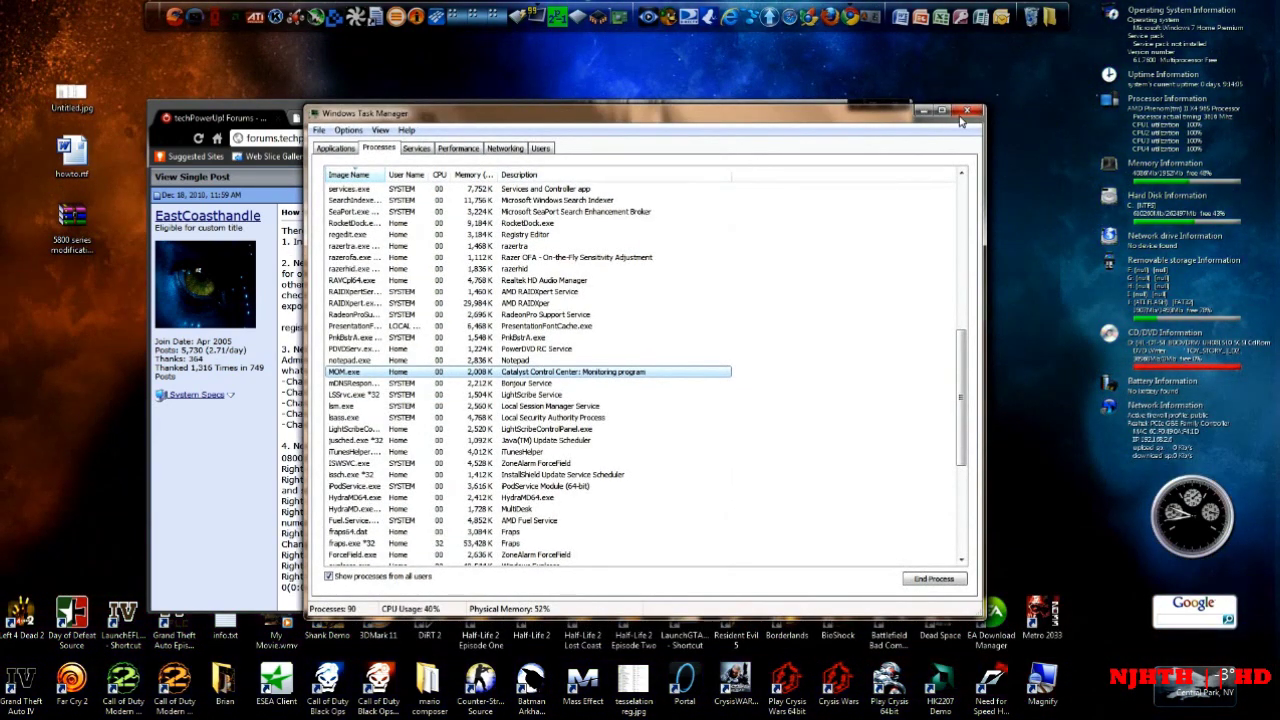
pyautogui.click(961, 118)
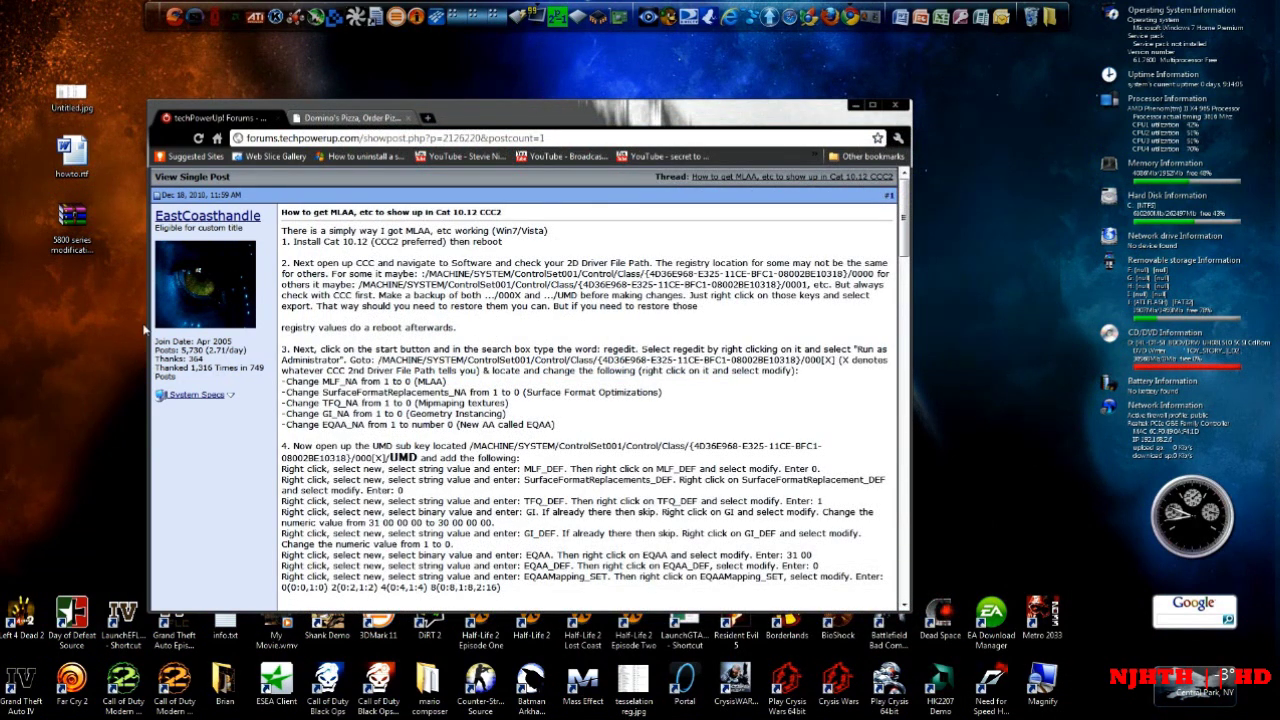
# - Export the selected registry key 0006 from the Registry Editor to the Desktop as a registration file named backup
pyautogui.moveTo(375, 707)
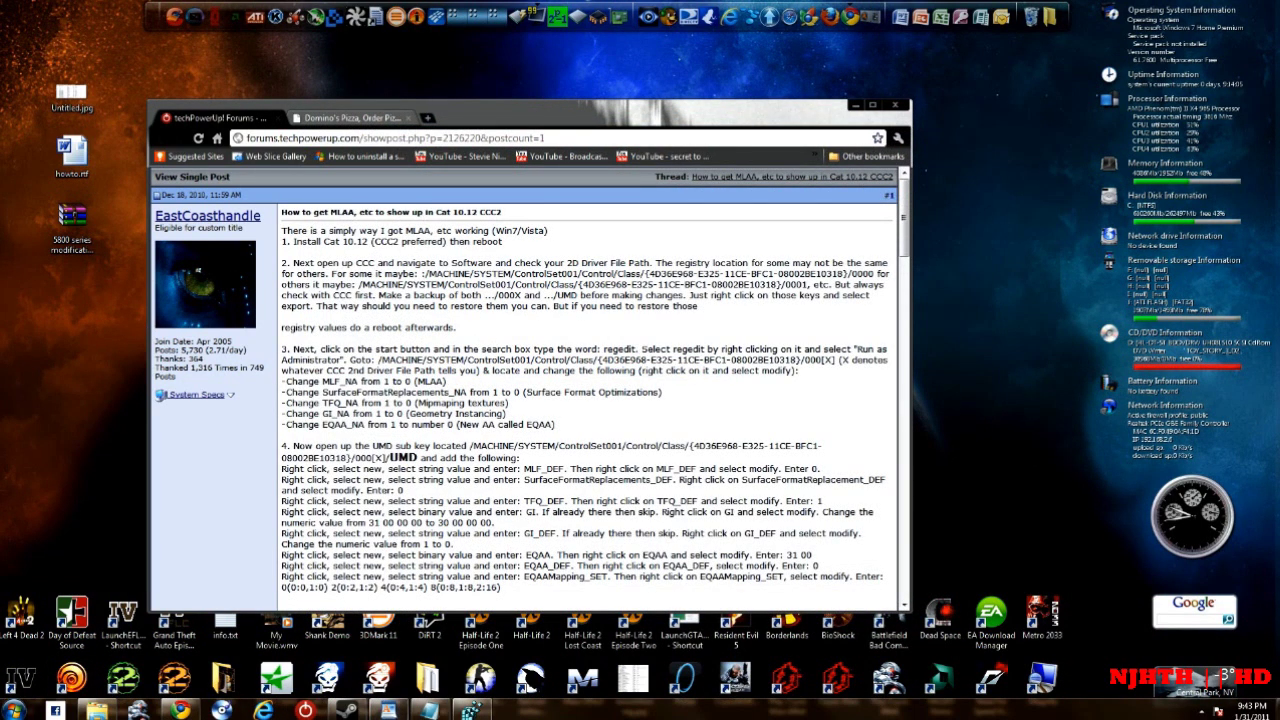
pyautogui.click(473, 710)
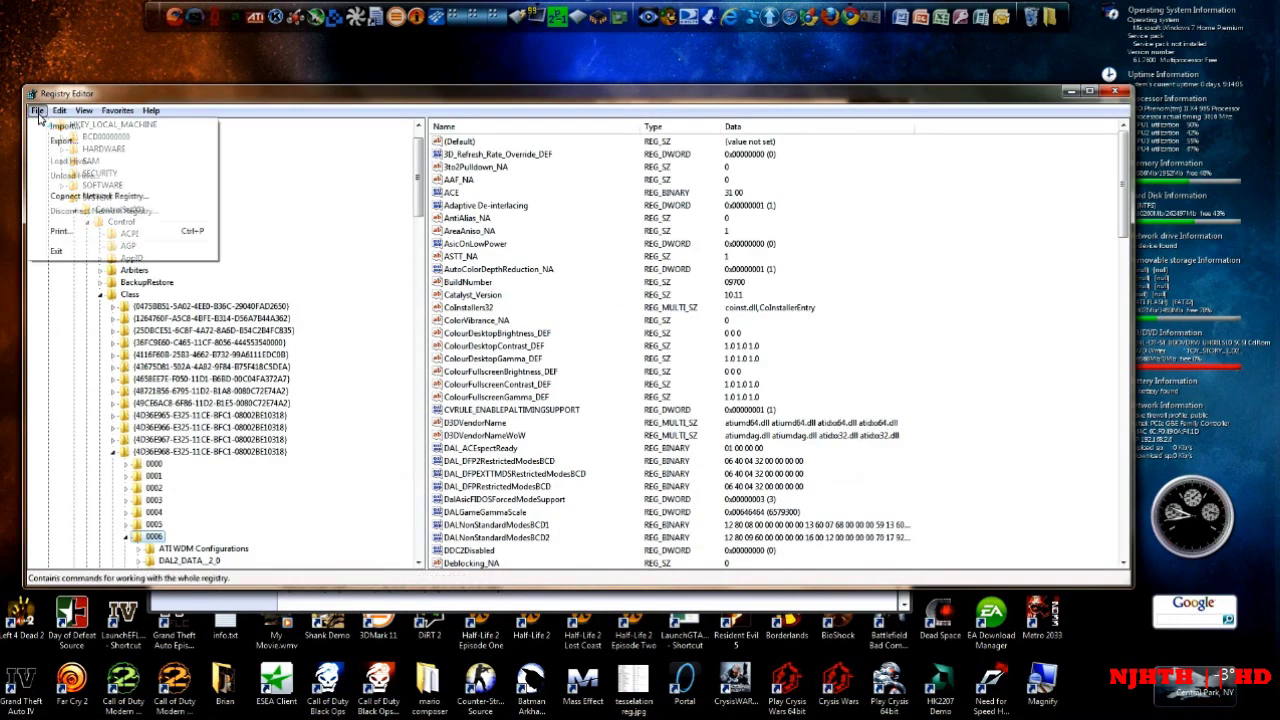
pyautogui.click(63, 140)
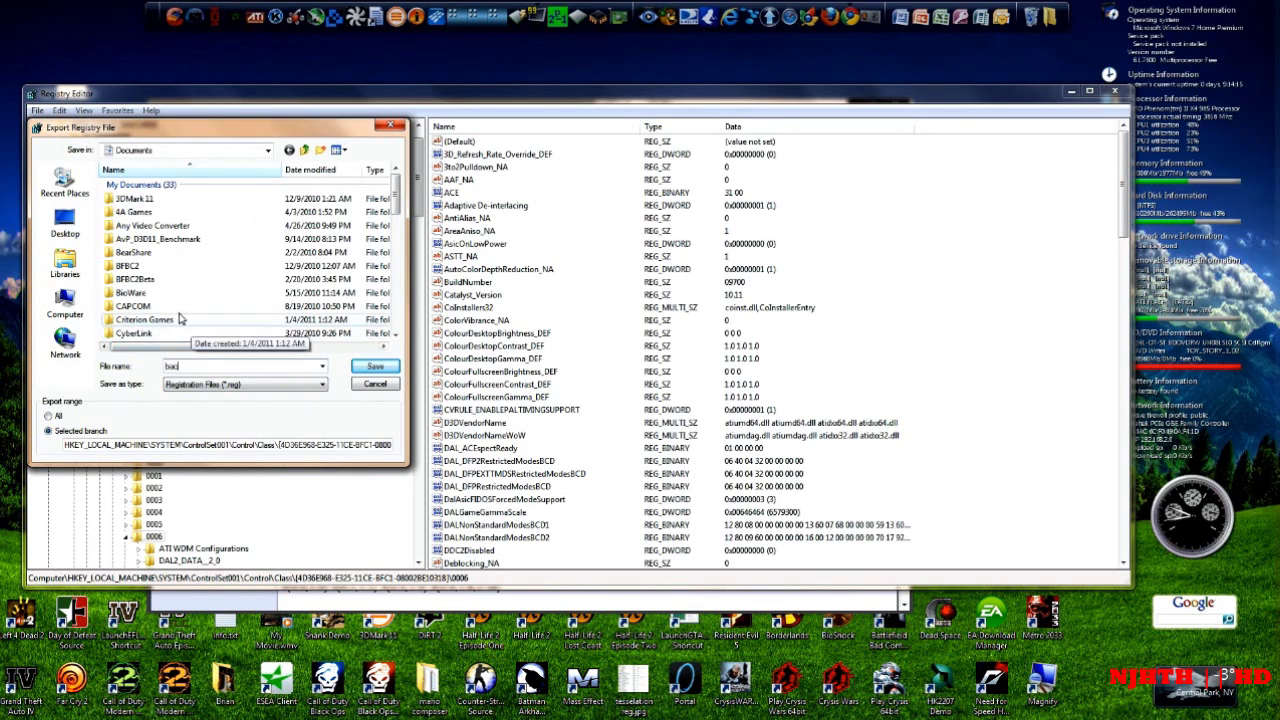
pyautogui.click(147, 150)
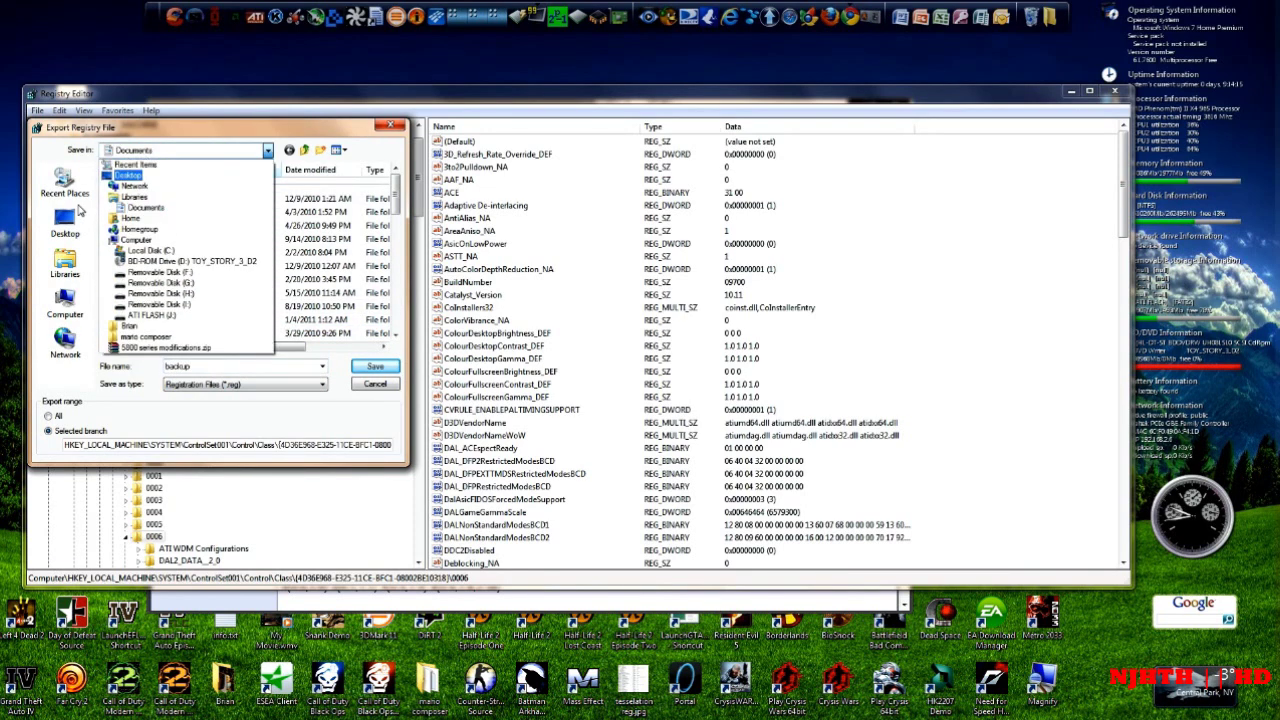
pyautogui.click(135, 163)
pyautogui.click(364, 367)
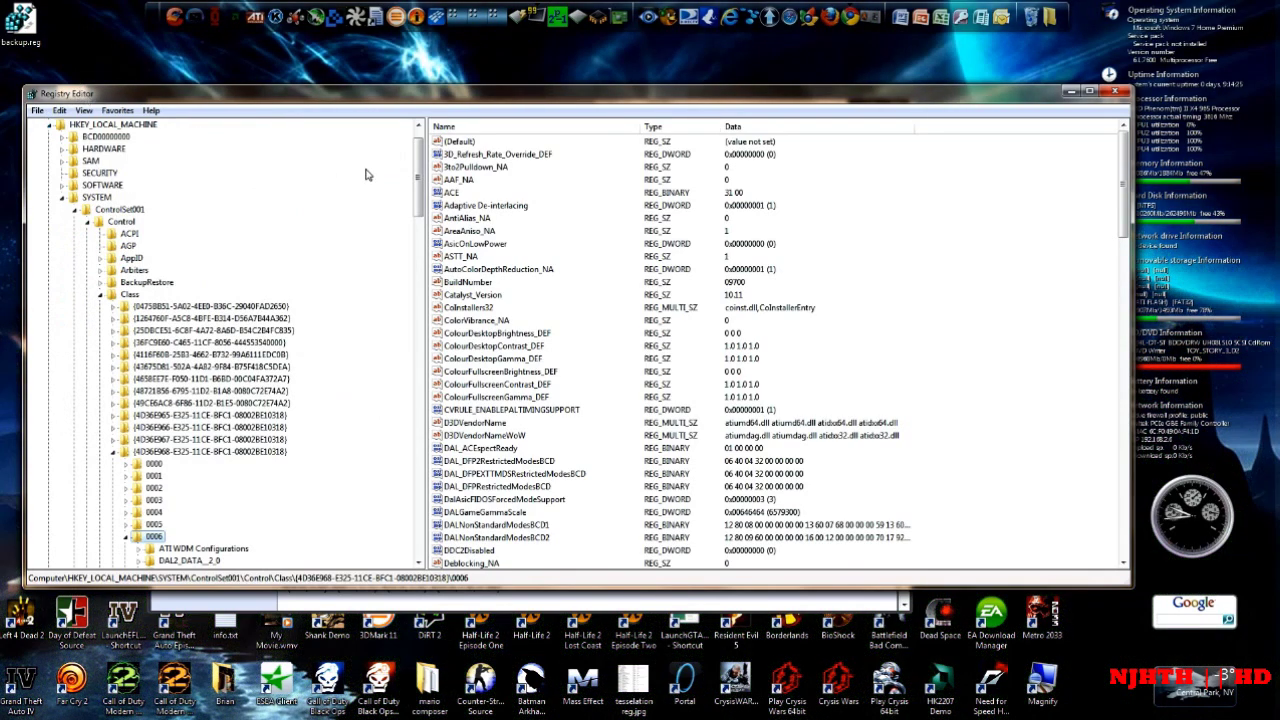
pyautogui.click(41, 33)
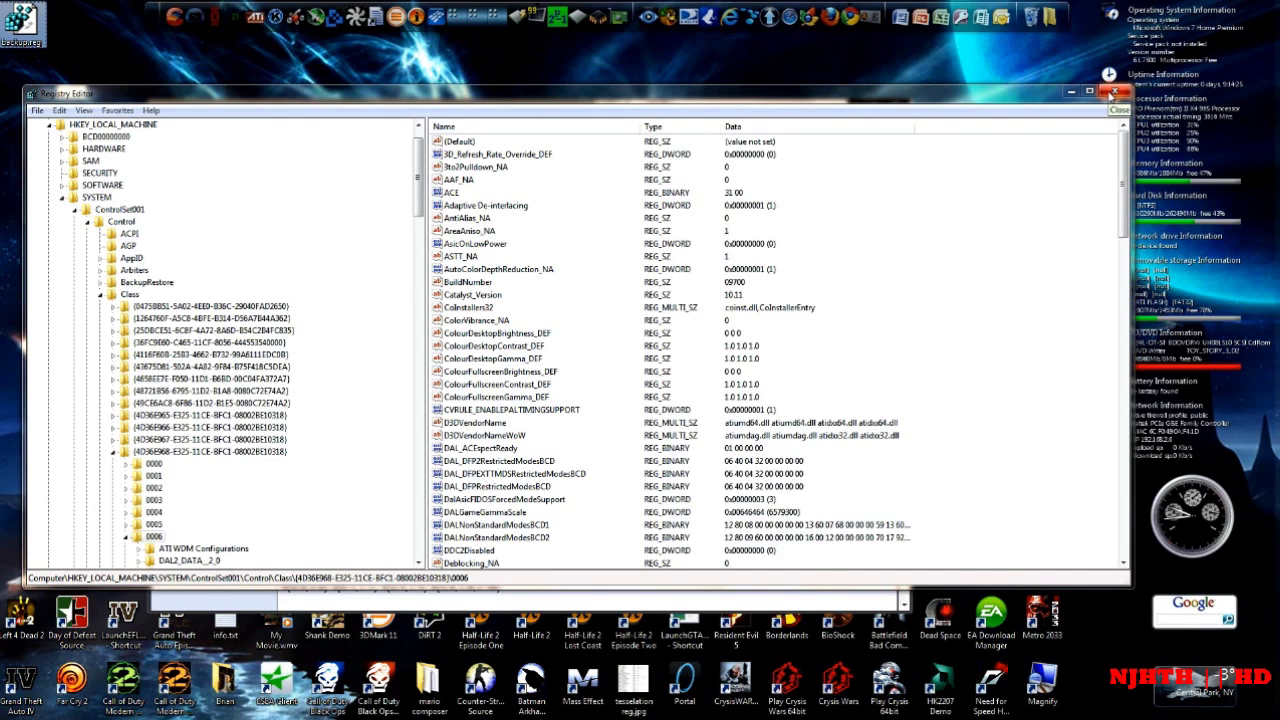
# - Close the Registry Editor, minimise Chrome, and look up mom.exe in the Start search without launching it
pyautogui.click(1114, 92)
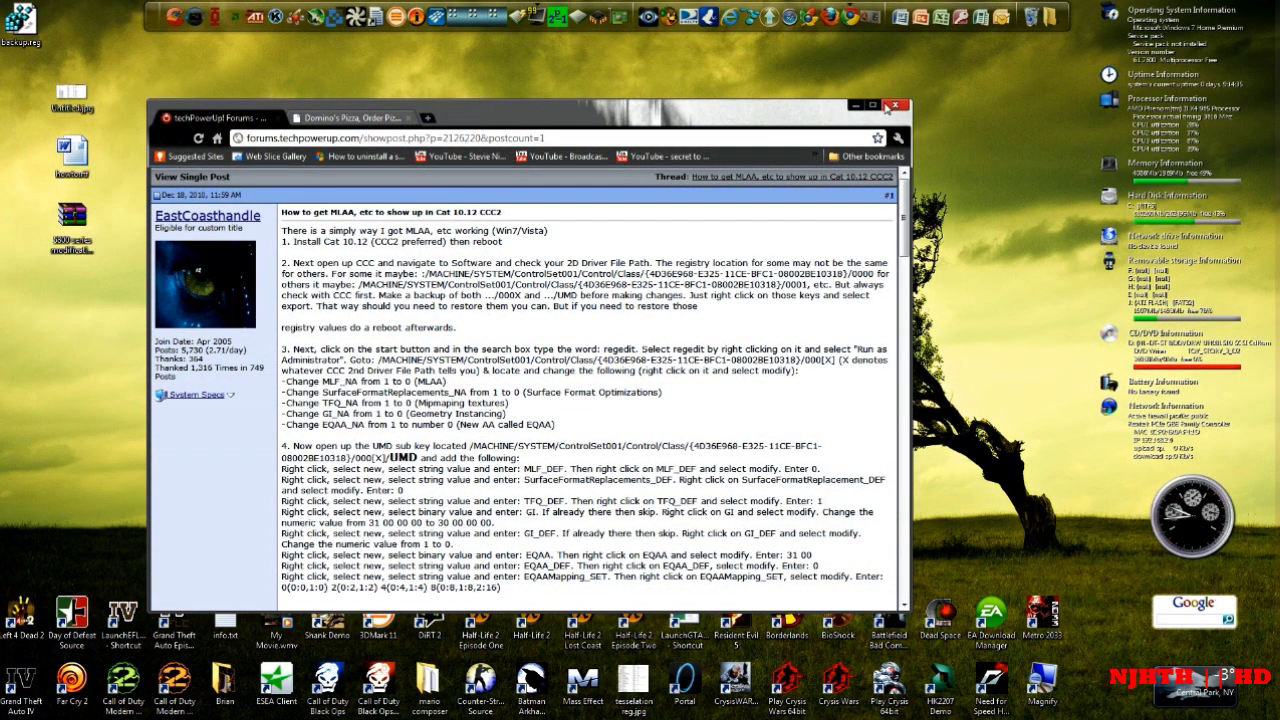
pyautogui.click(853, 108)
pyautogui.press('super')
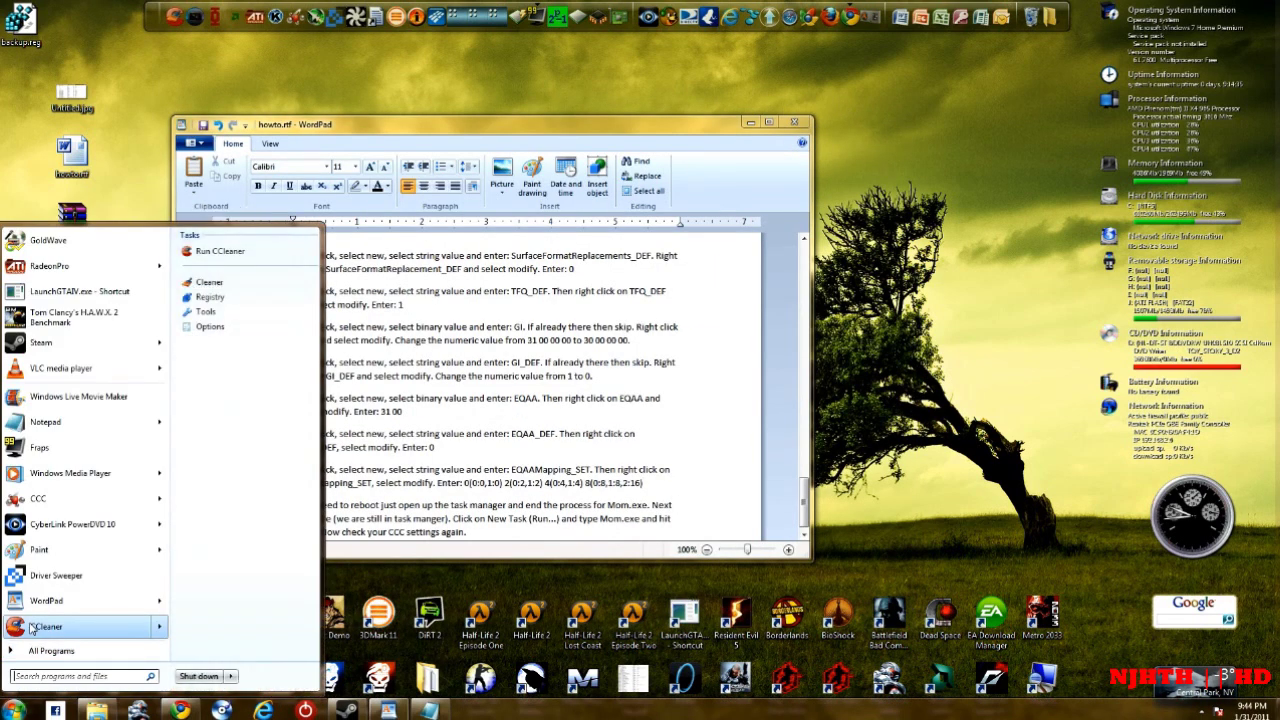
pyautogui.write('mom.exe')
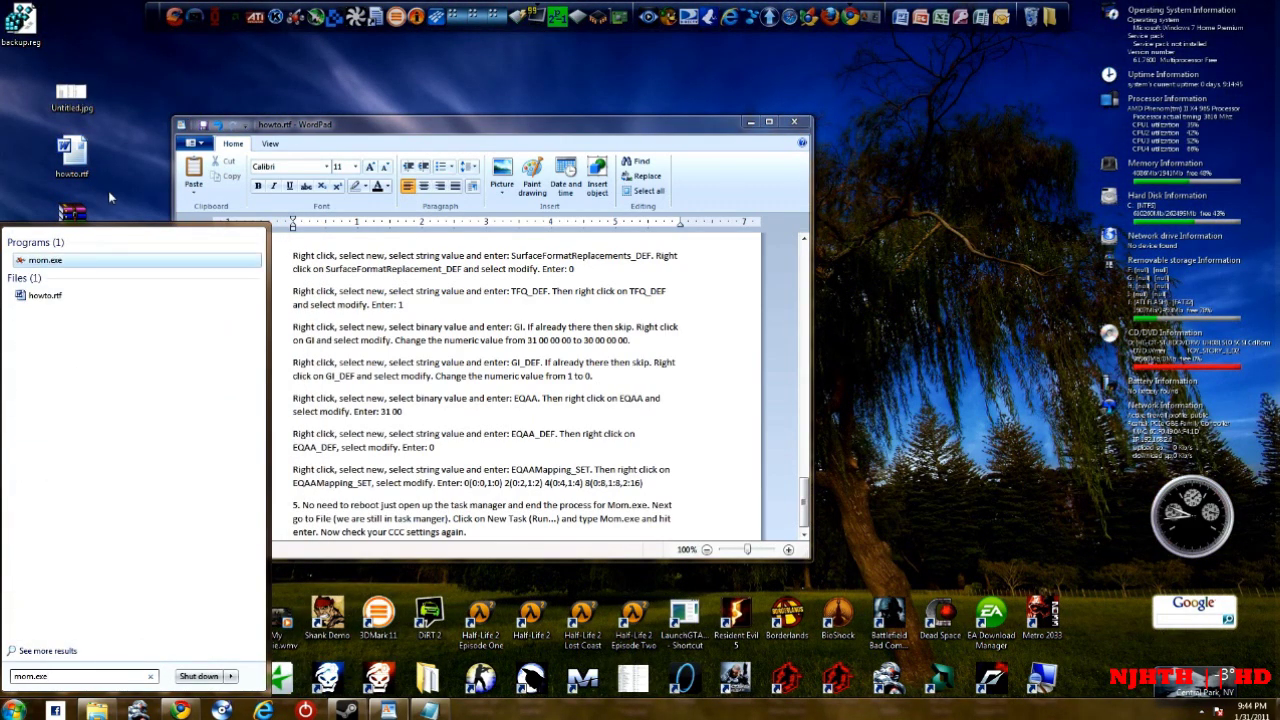
pyautogui.click(108, 191)
# - Open Catalyst Control Center, close WordPad, and review the pinned 3D Application Settings from Morphological filtering down to OpenGL Settings
pyautogui.rightClick(108, 176)
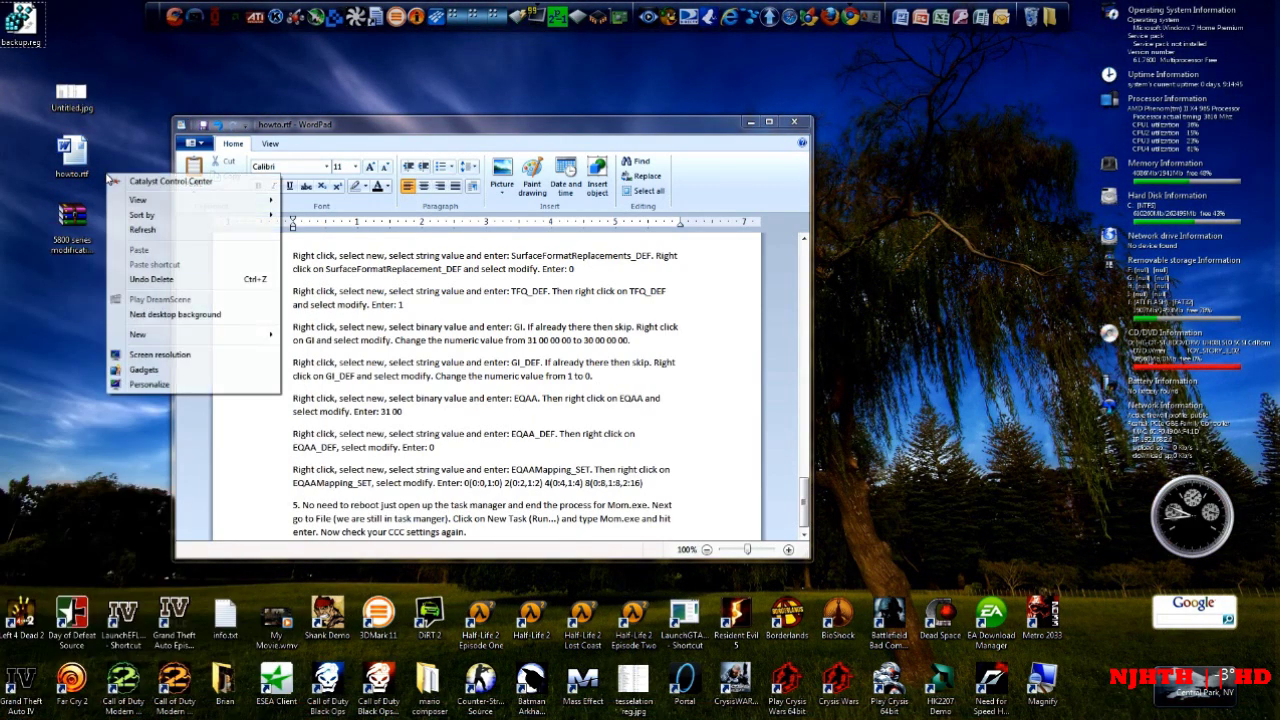
pyautogui.click(188, 182)
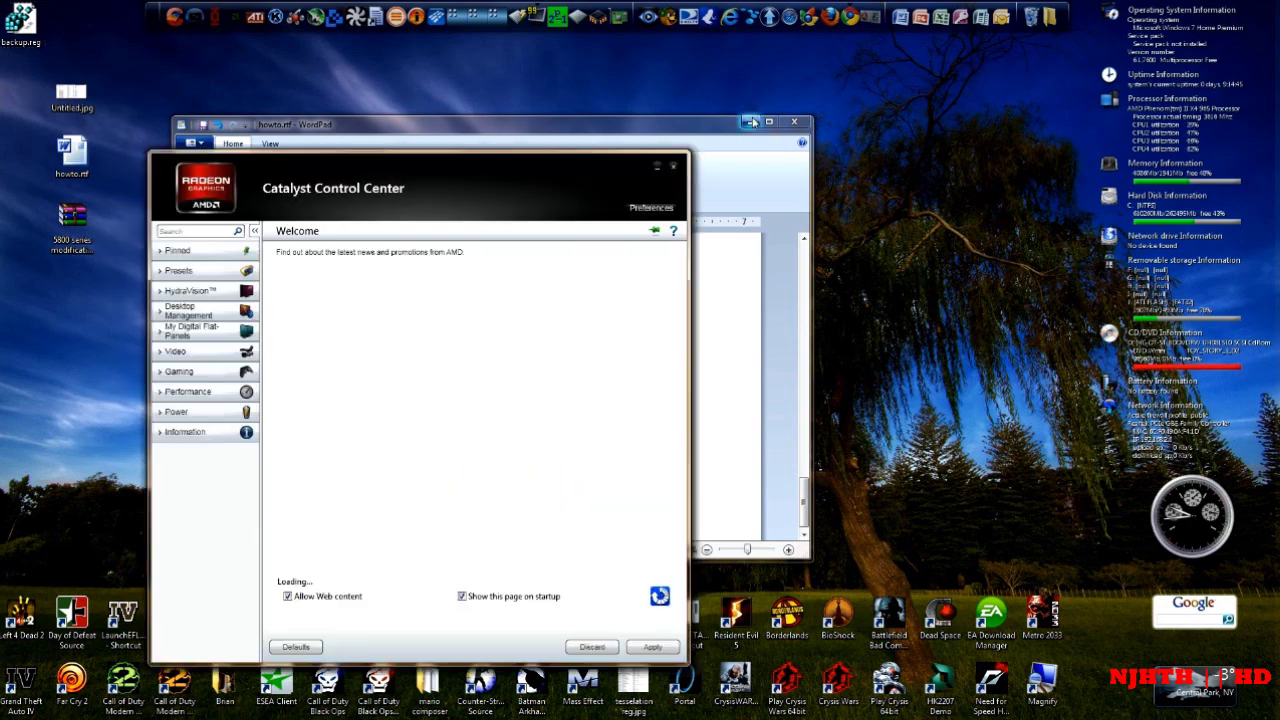
pyautogui.click(787, 124)
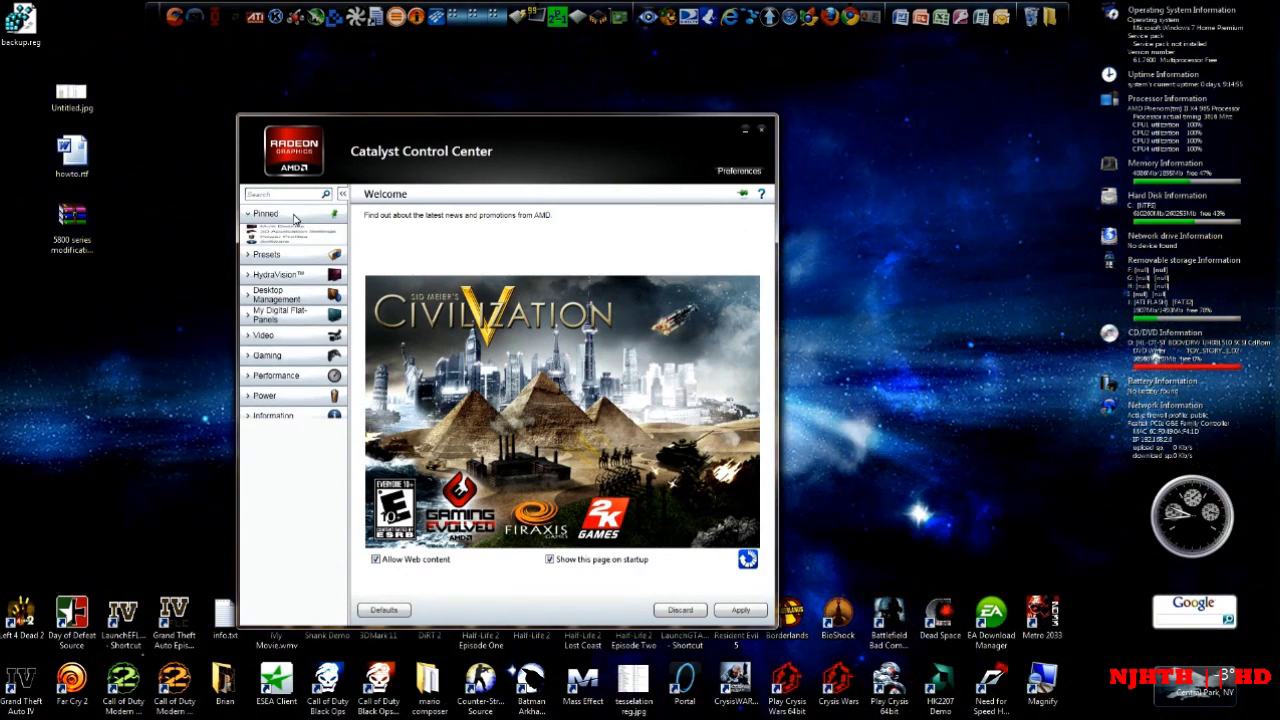
pyautogui.click(283, 244)
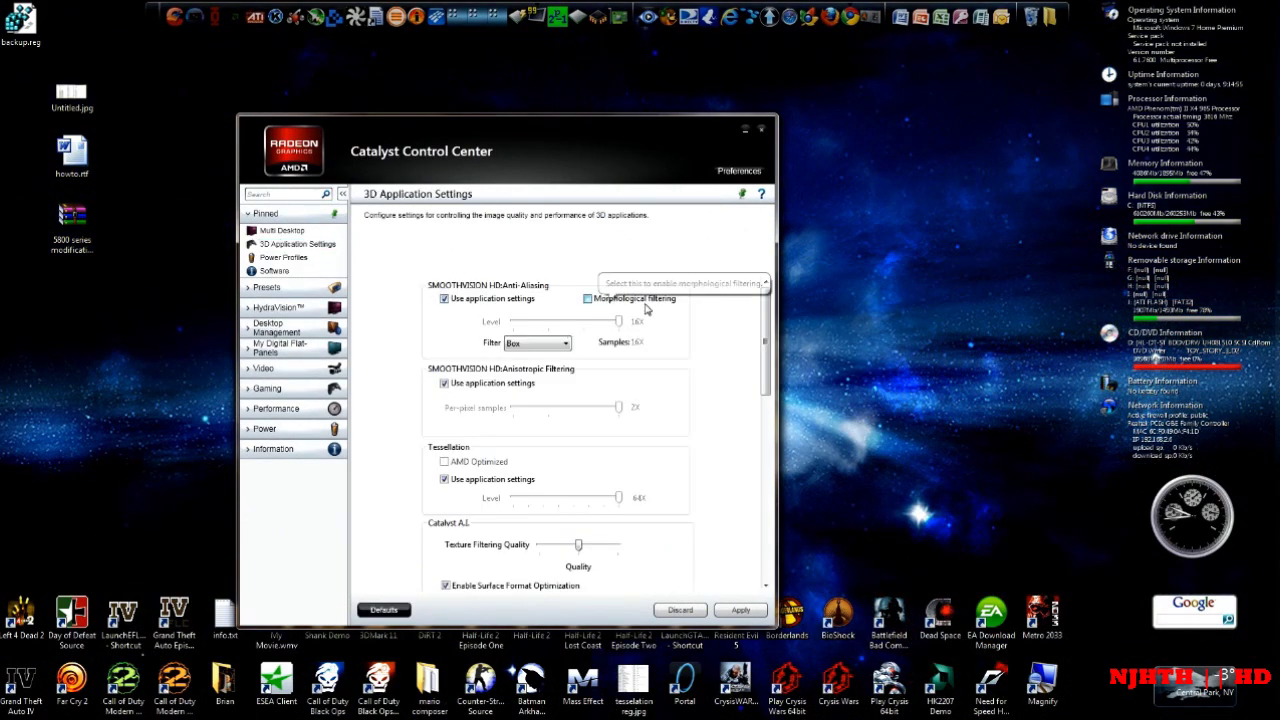
pyautogui.moveTo(766, 344); pyautogui.dragTo(704, 484)
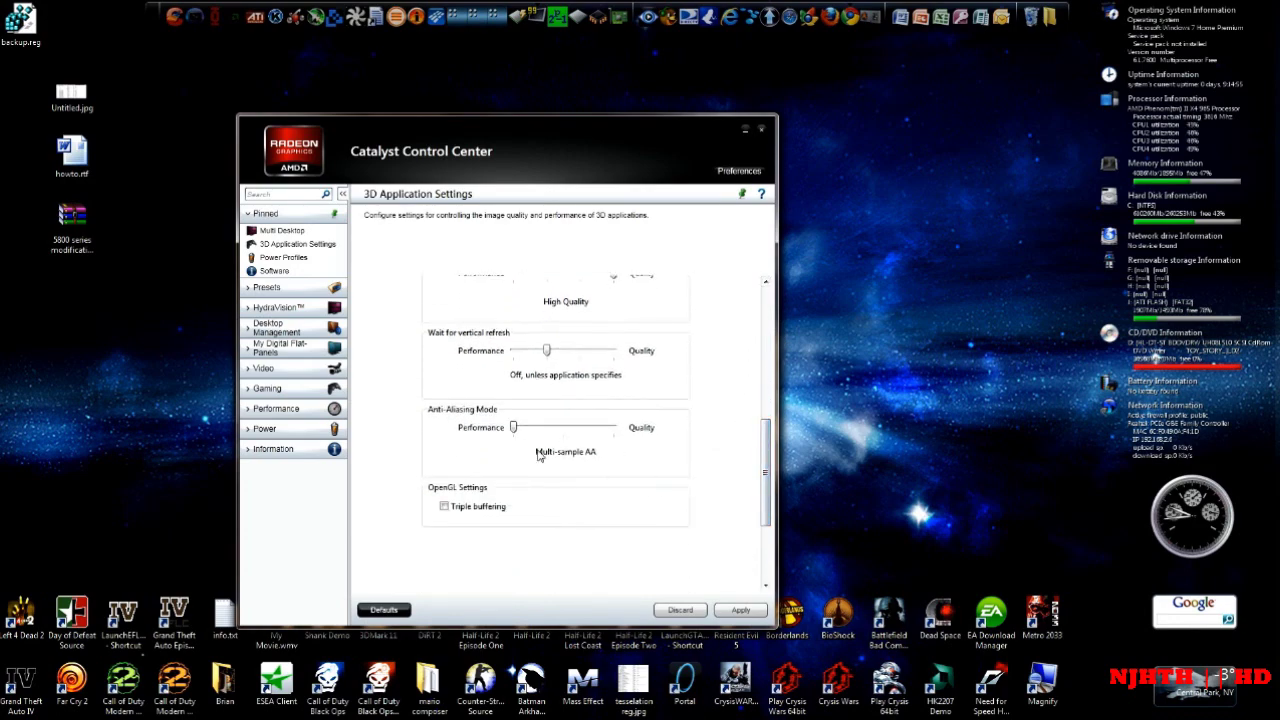
# - Switch back to Chrome and show the Domino's Pizza order page
pyautogui.moveTo(385, 712)
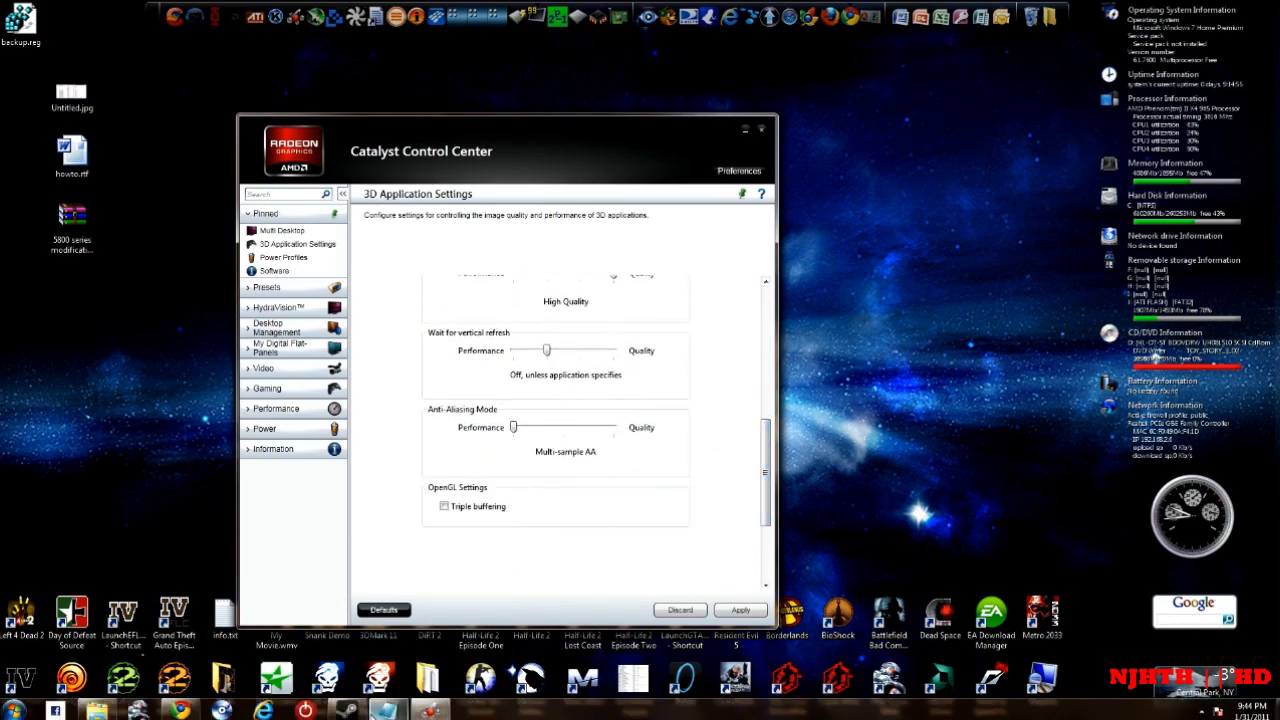
pyautogui.click(181, 710)
pyautogui.click(346, 124)
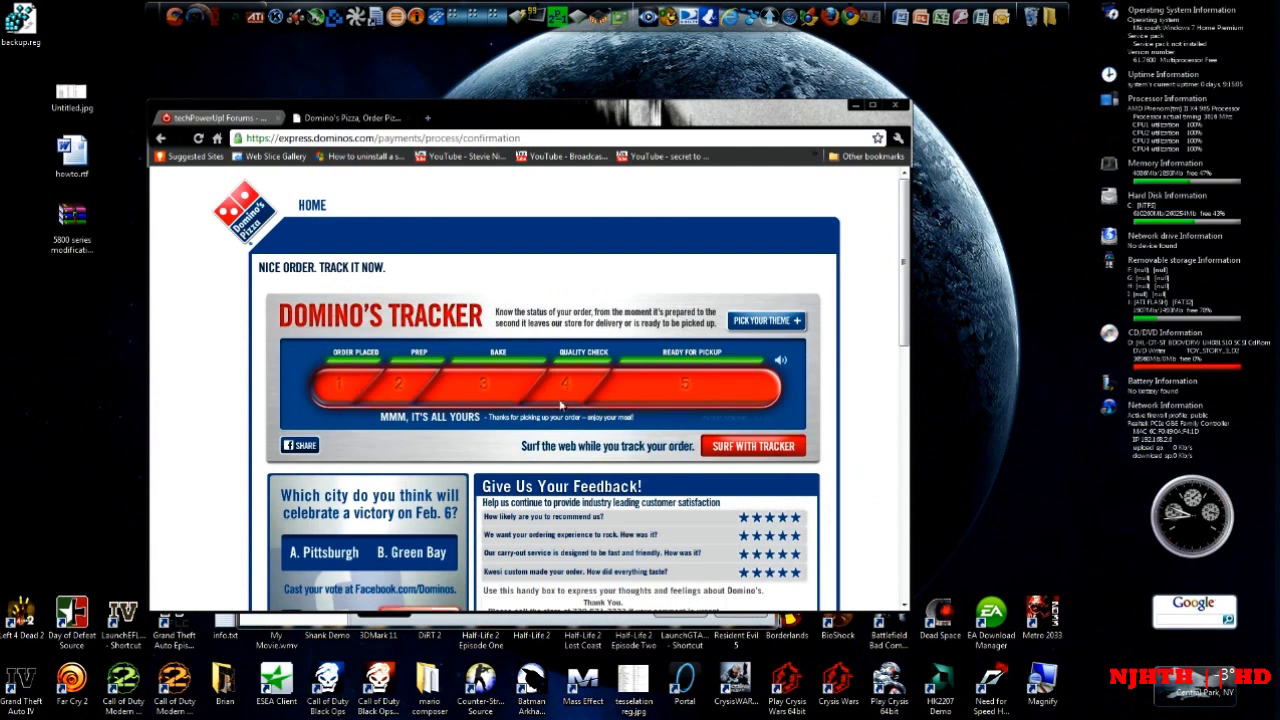